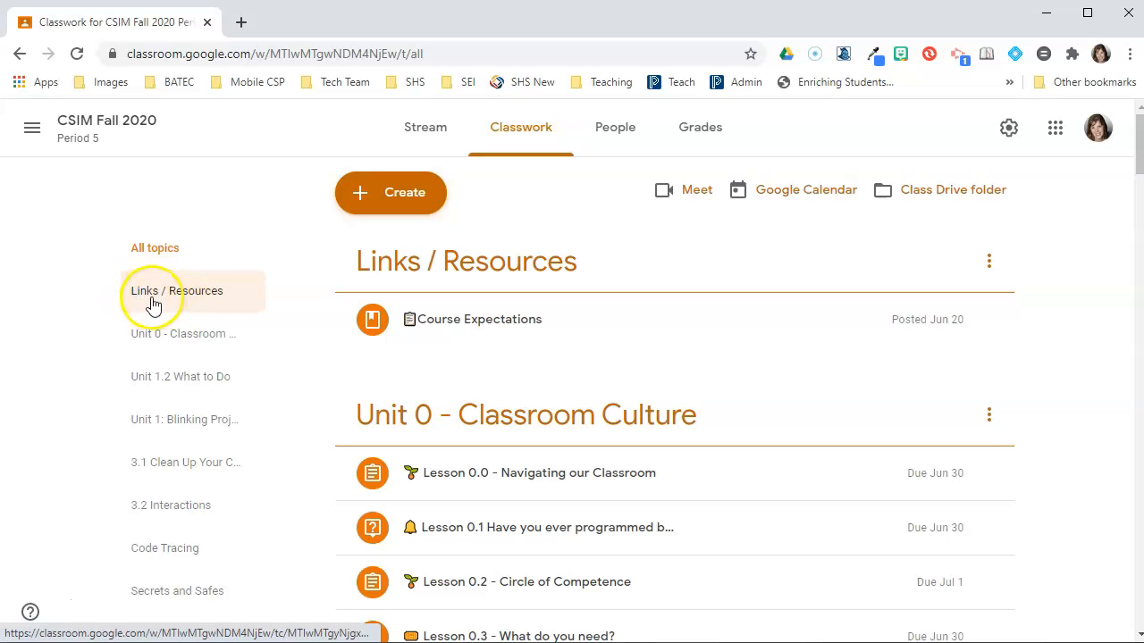
# - Search emojipedia.org in a new browser tab for "toolbox" and copy the Toolbox emoji
pyautogui.click(201, 306)
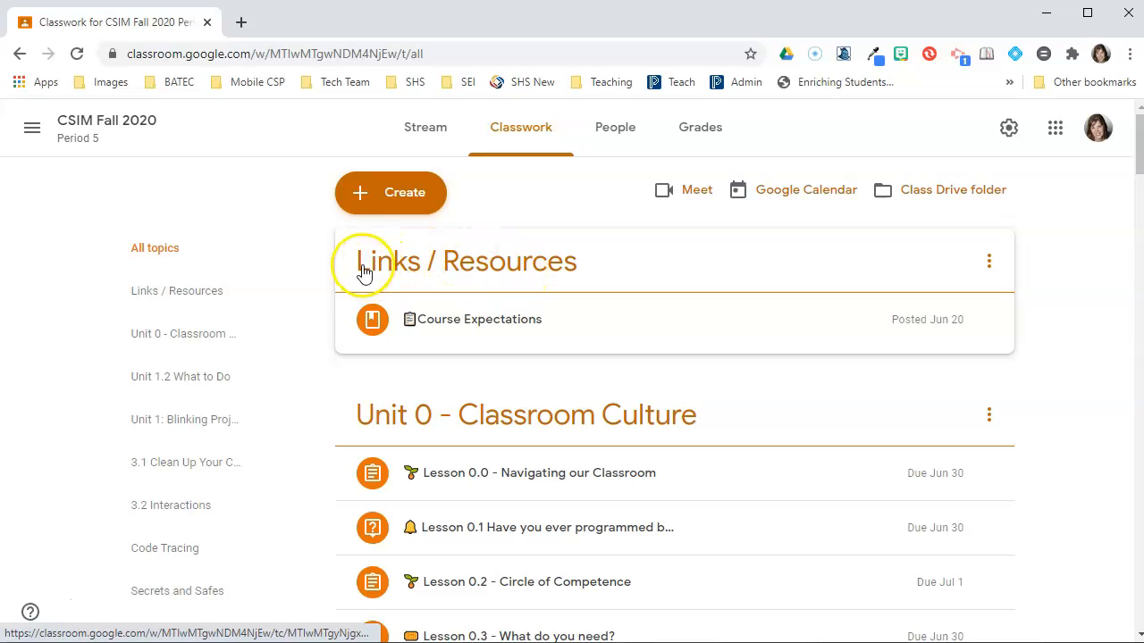
pyautogui.click(238, 26)
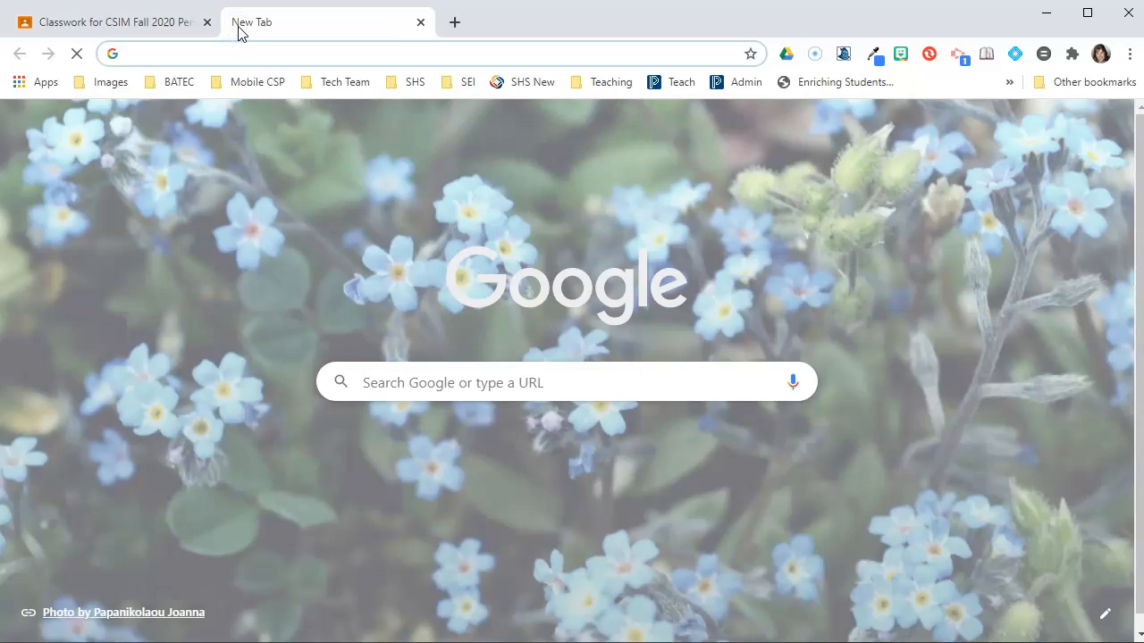
pyautogui.write('e')
pyautogui.press('Return')
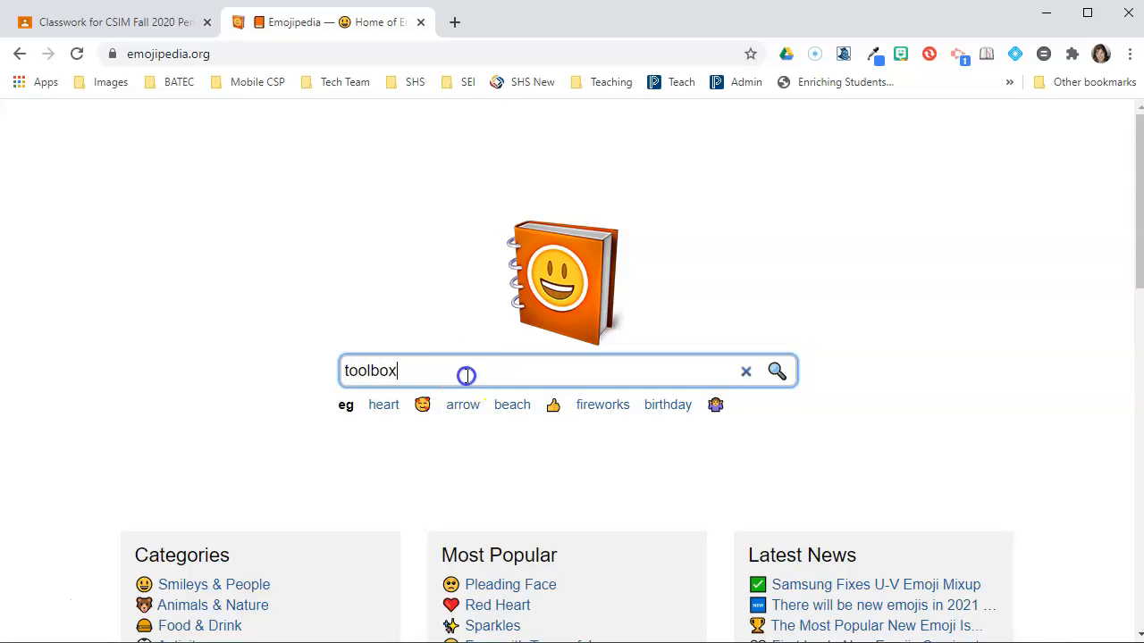
pyautogui.press('Return')
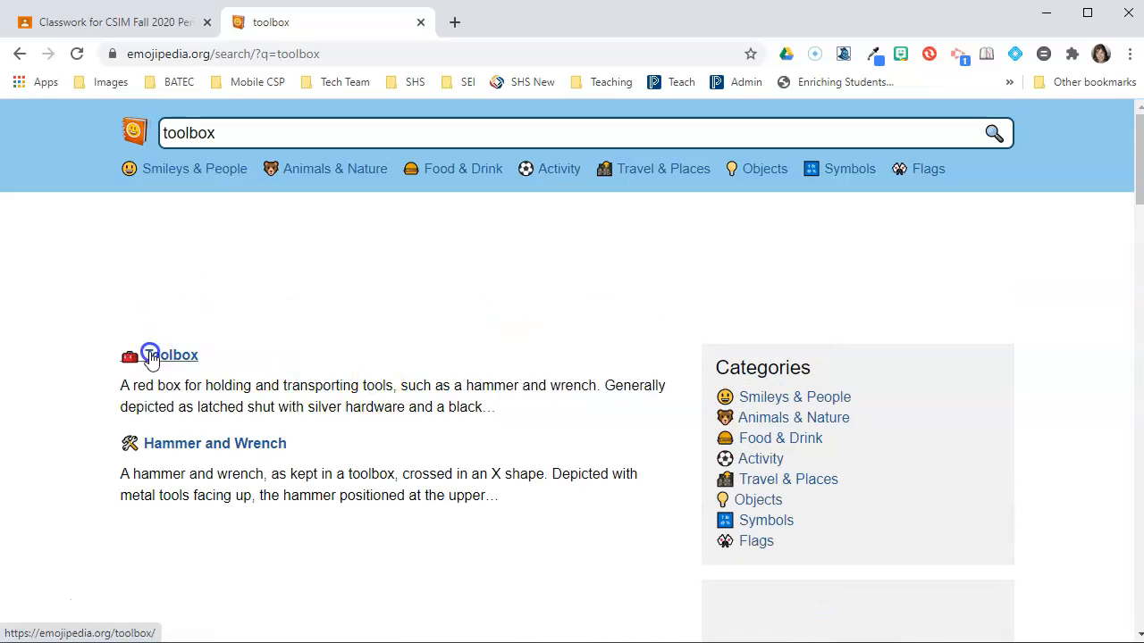
pyautogui.click(152, 356)
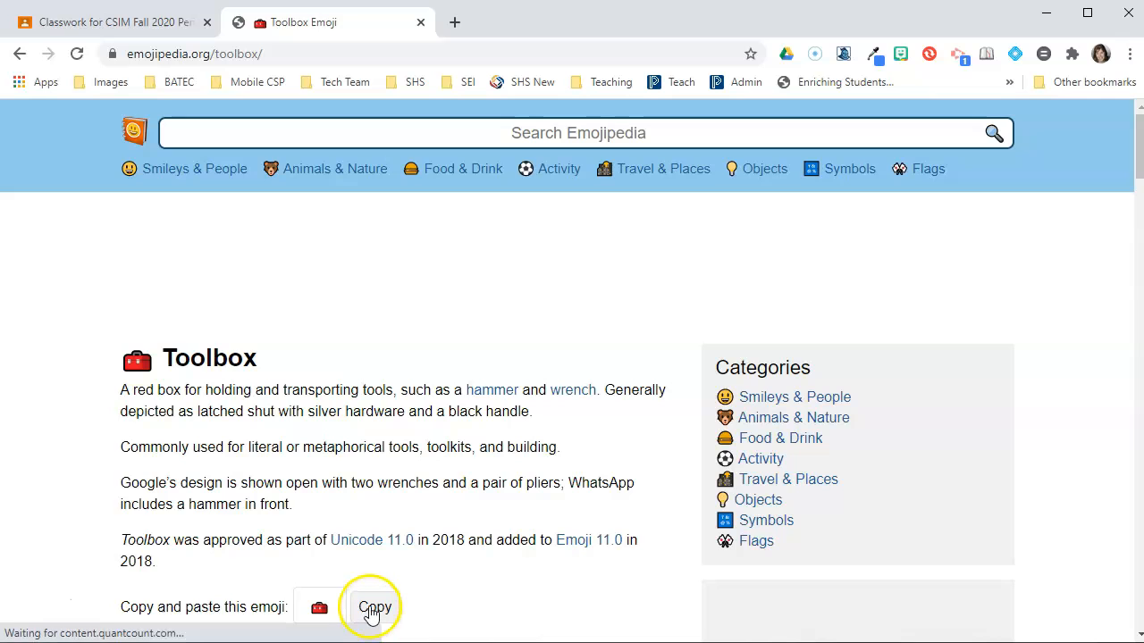
pyautogui.click(373, 609)
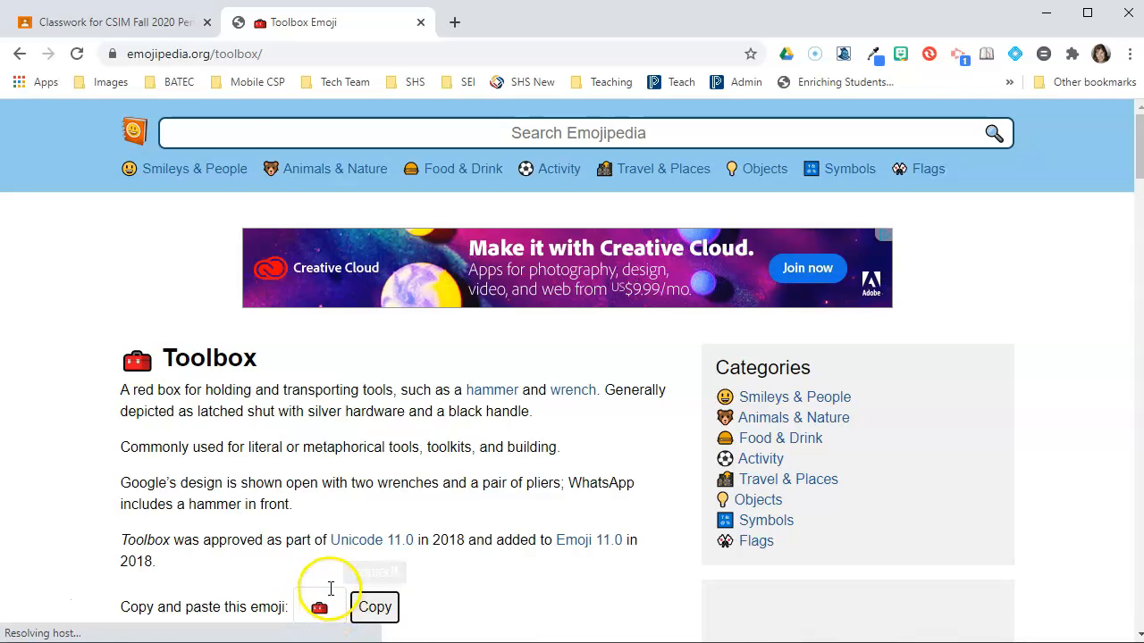
# - Back in the class's Classwork page, rename the Links / Resources topic by pasting the toolbox emoji before its name
pyautogui.click(116, 26)
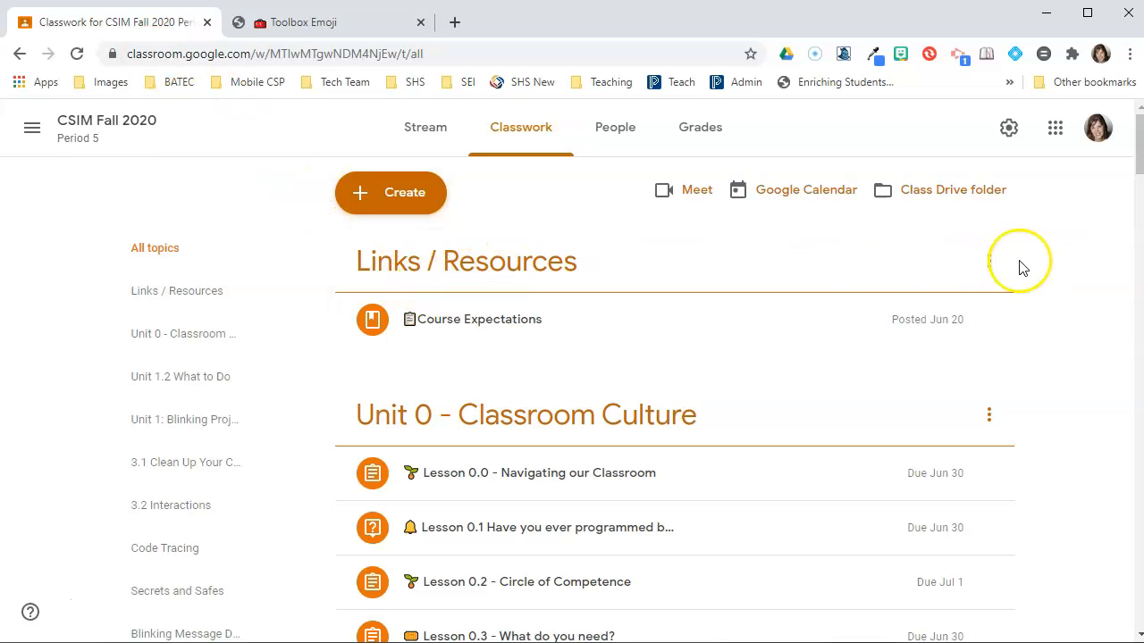
pyautogui.click(989, 261)
pyautogui.click(920, 304)
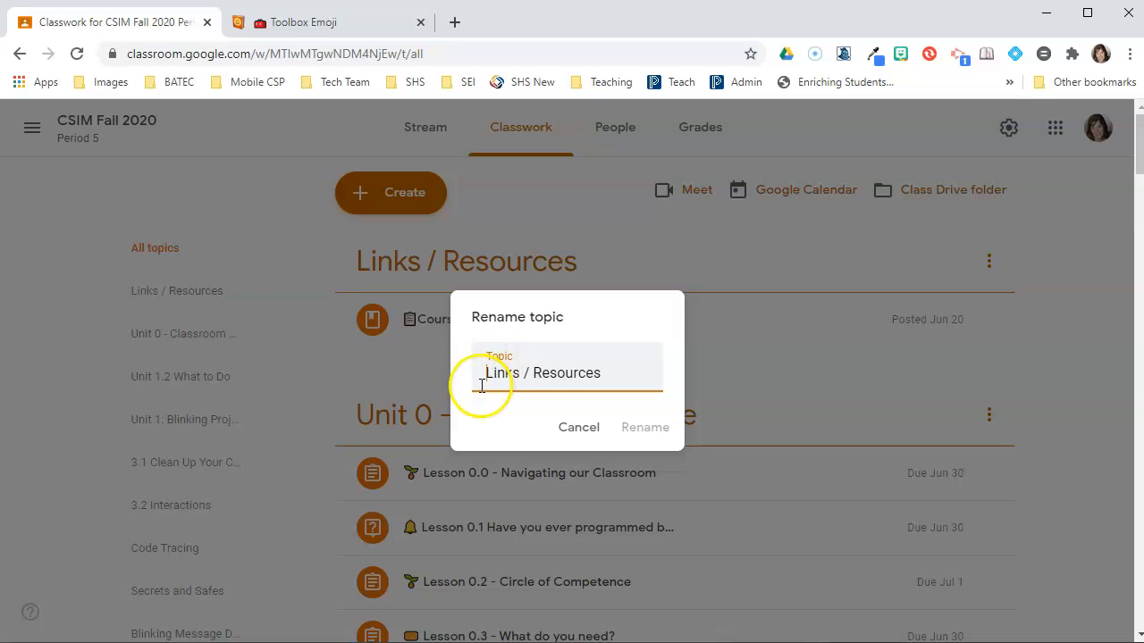
pyautogui.hotkey('ctrl', 'v')
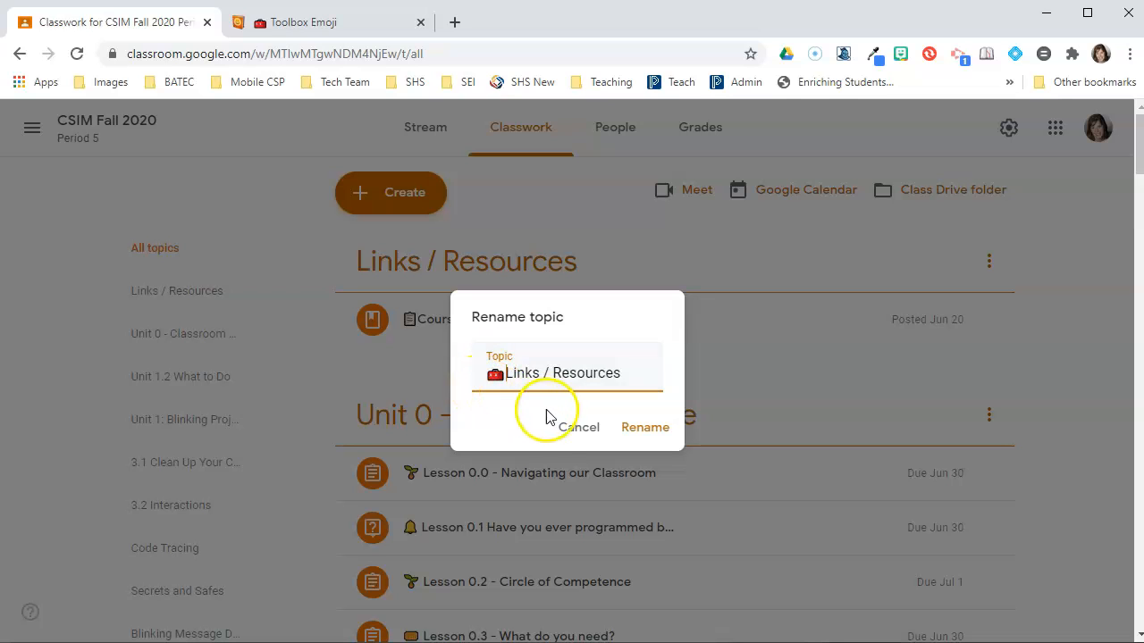
pyautogui.click(661, 434)
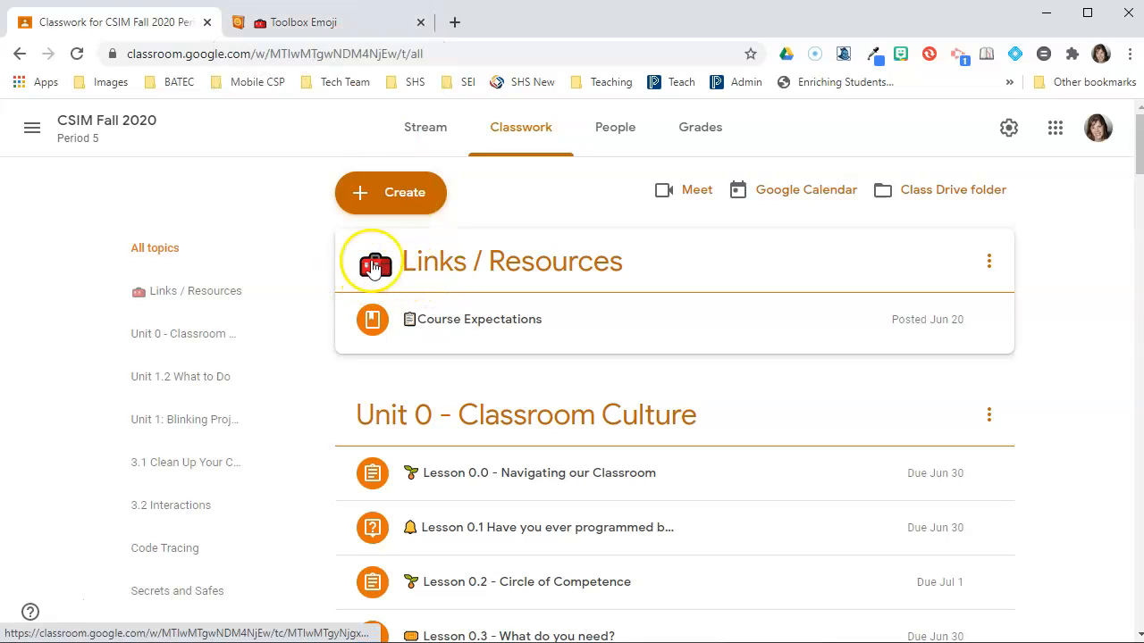
pyautogui.click(310, 26)
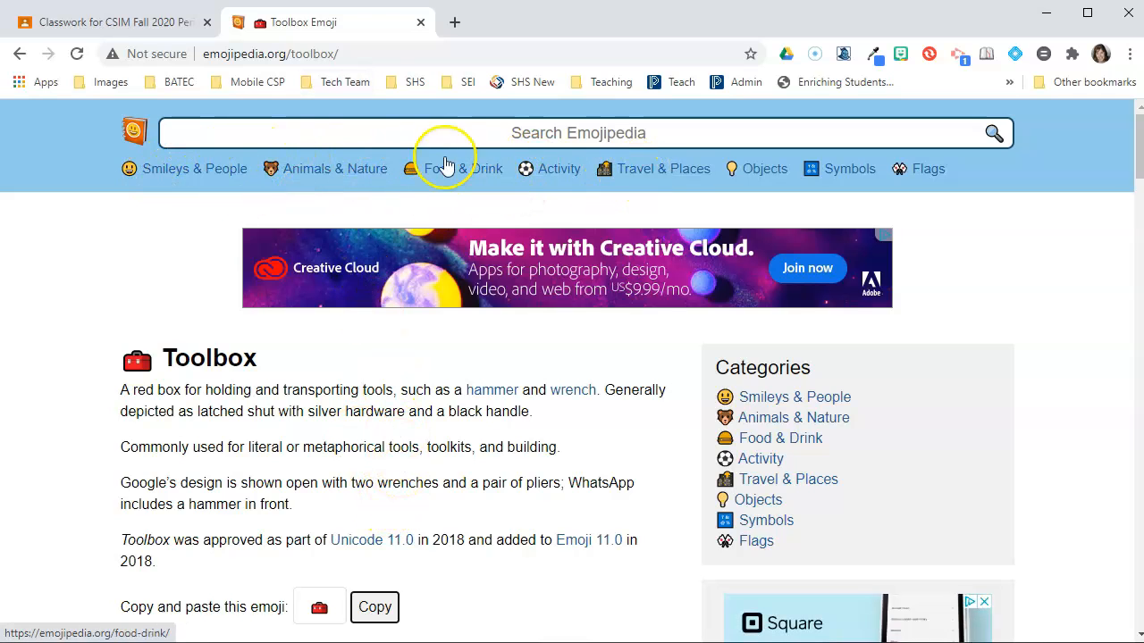
pyautogui.click(160, 27)
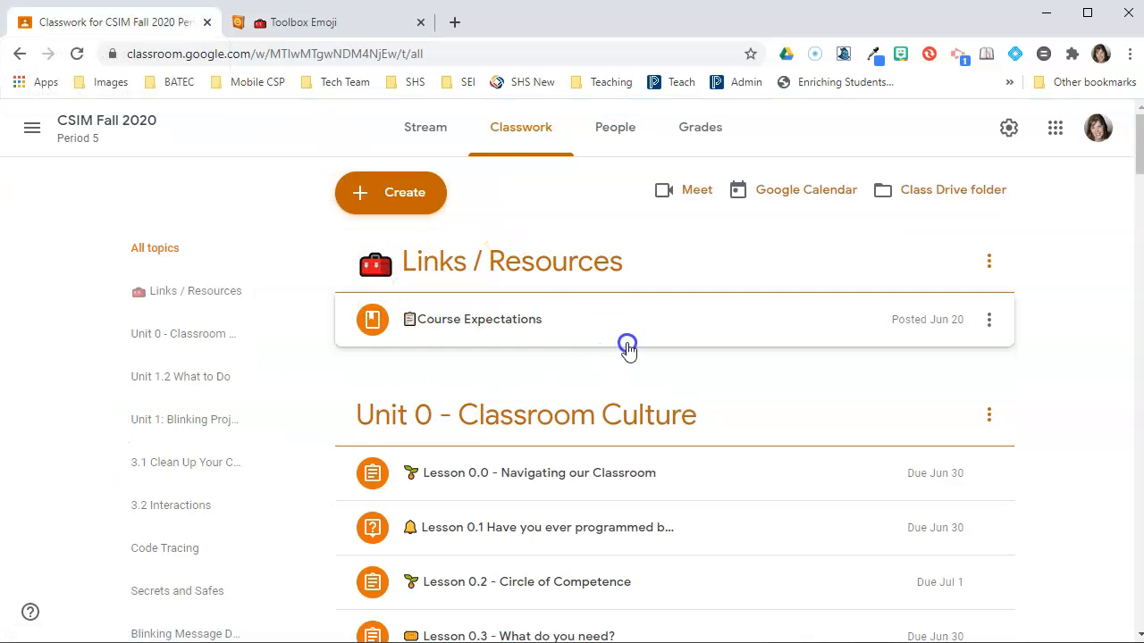
pyautogui.click(439, 334)
pyautogui.click(394, 300)
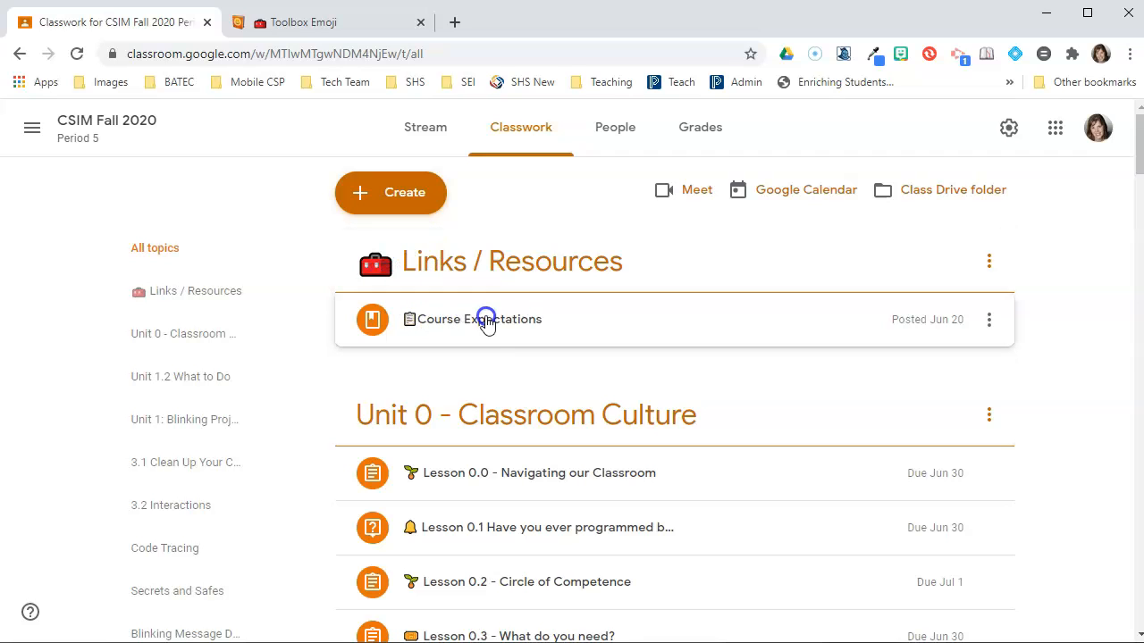
# - Create a new classwork topic named "Week Agenda"
pyautogui.click(394, 199)
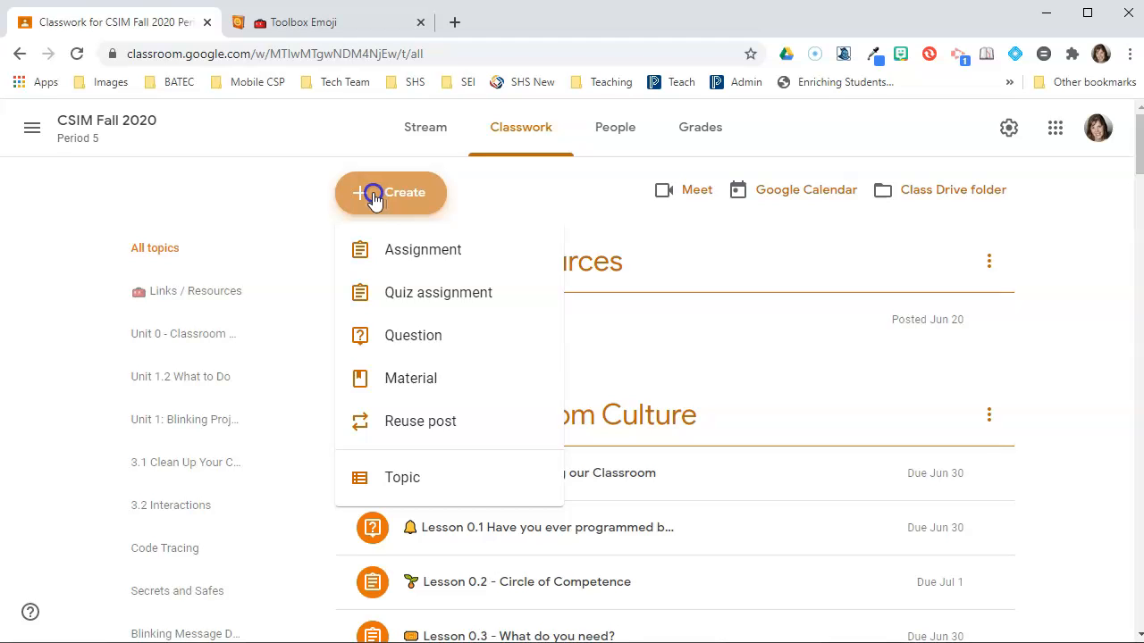
pyautogui.click(402, 487)
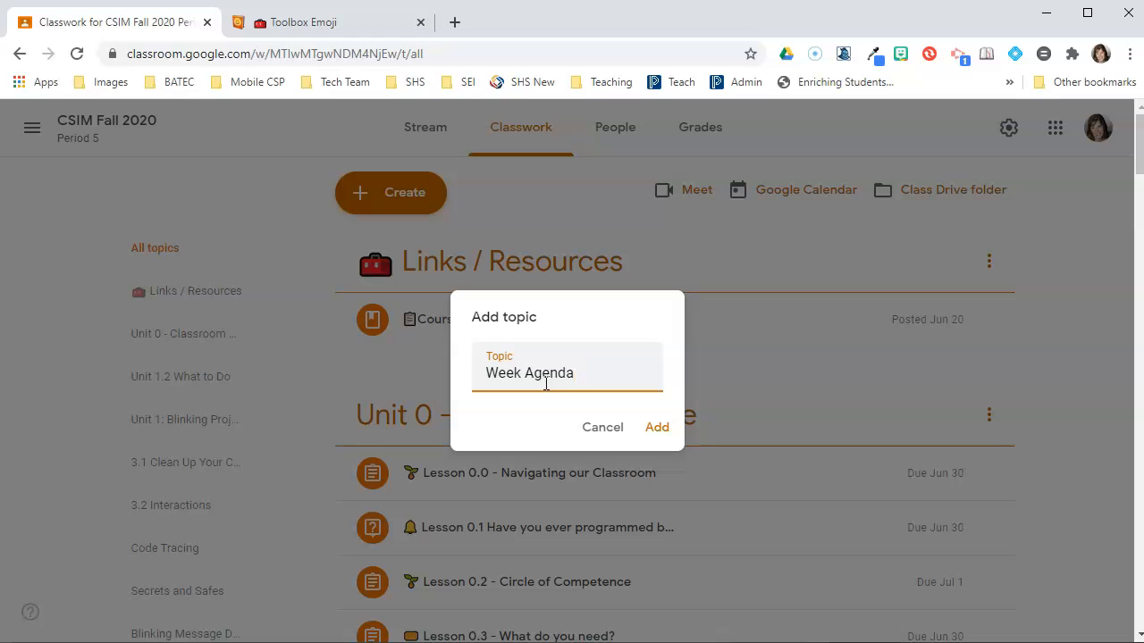
pyautogui.click(657, 427)
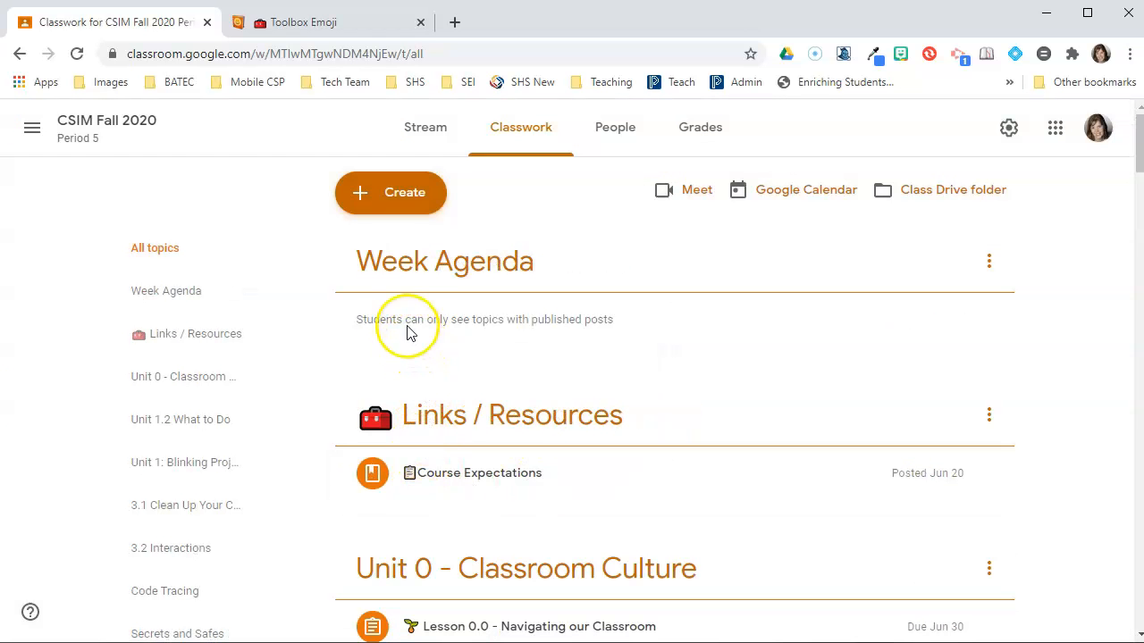
# - Reorder the Week Agenda topic so it sits directly below Links / Resources
pyautogui.moveTo(400, 271); pyautogui.dragTo(427, 361)
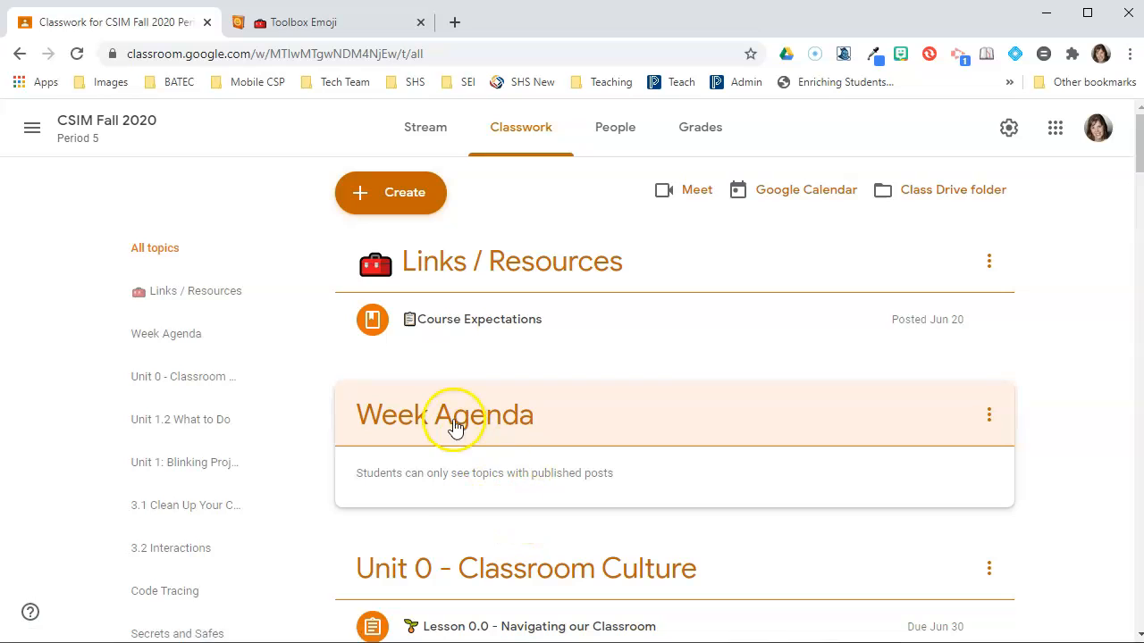
pyautogui.moveTo(452, 422); pyautogui.dragTo(475, 280)
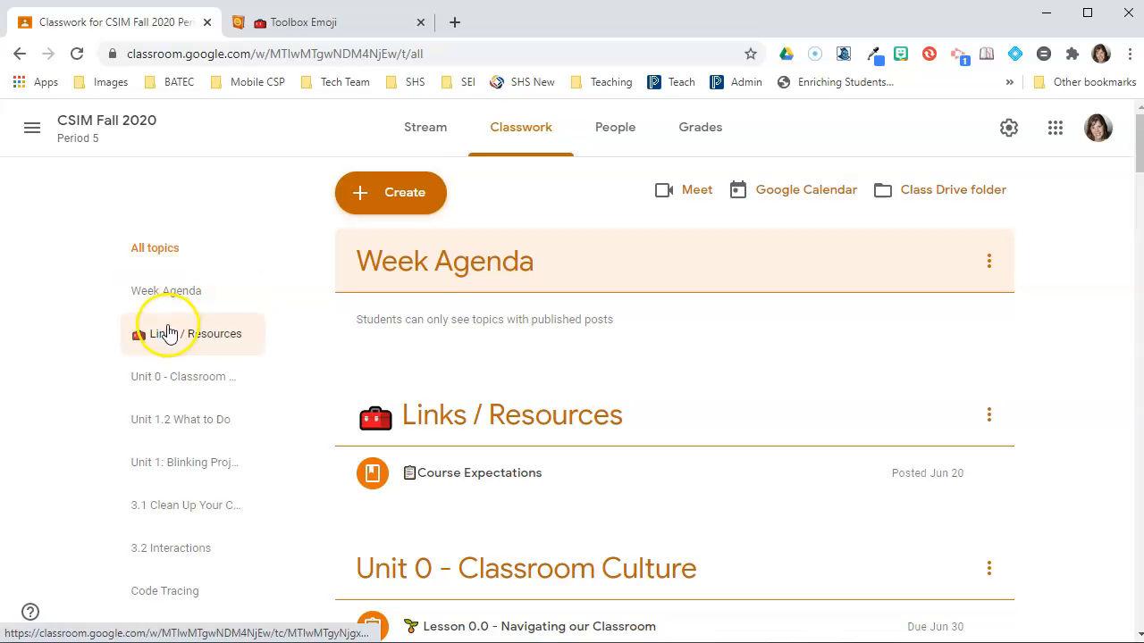
pyautogui.moveTo(425, 276); pyautogui.dragTo(462, 418)
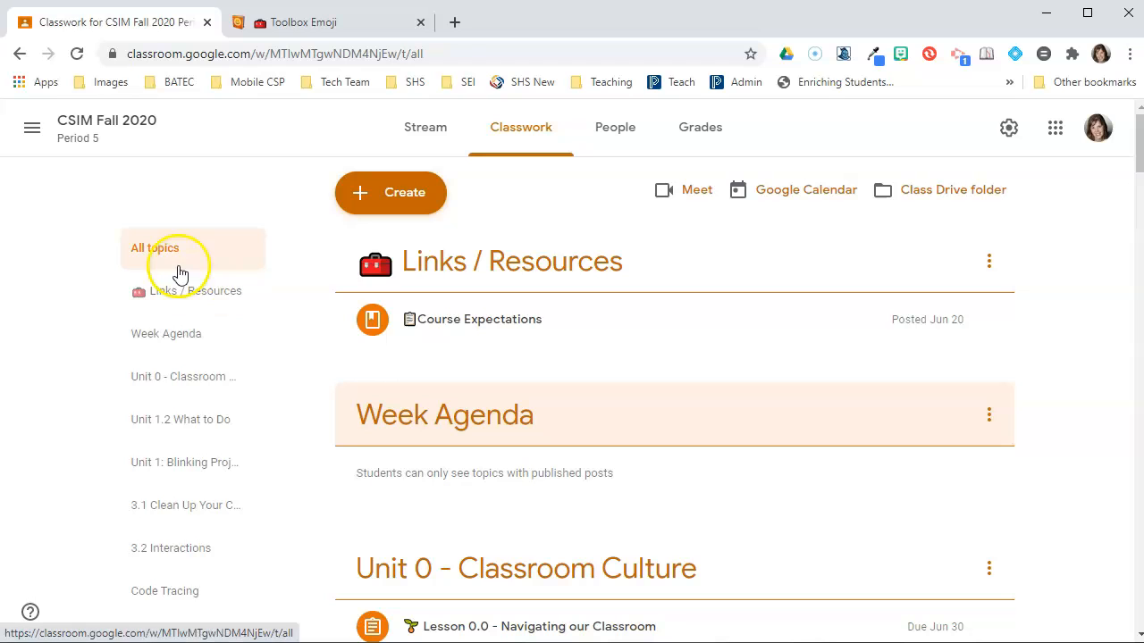
pyautogui.click(391, 192)
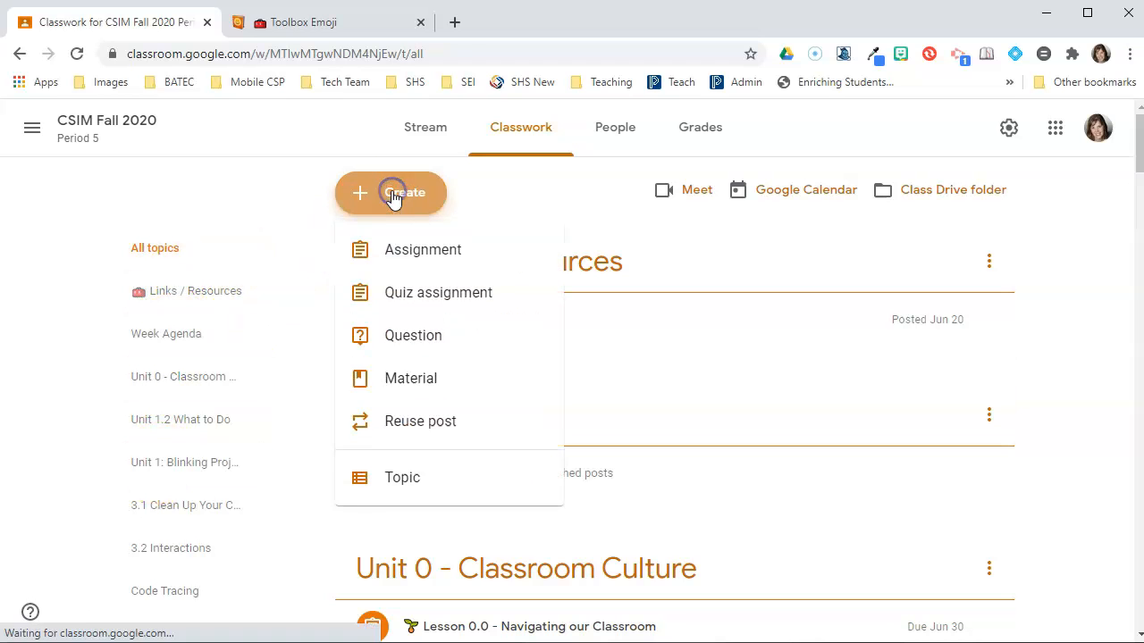
pyautogui.click(422, 255)
pyautogui.click(395, 199)
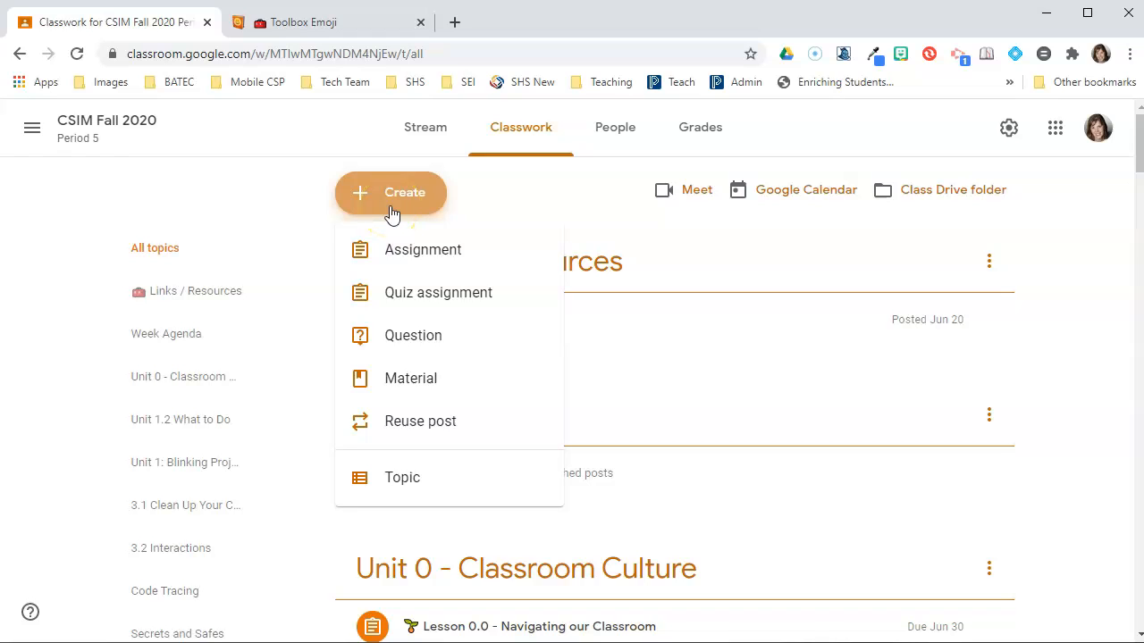
pyautogui.click(420, 266)
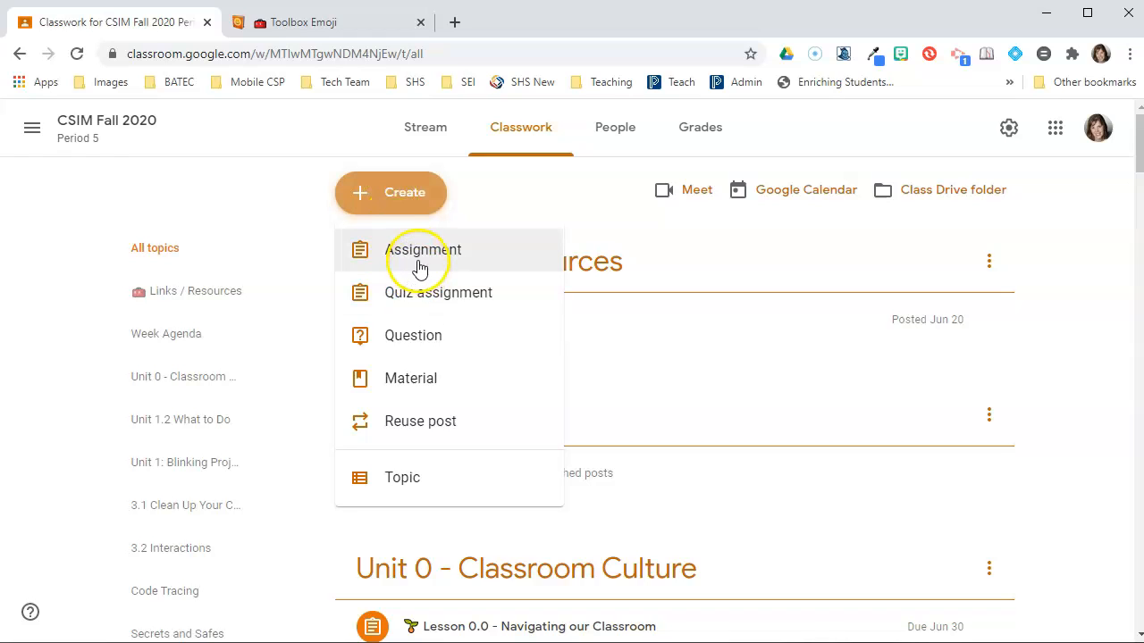
pyautogui.click(416, 338)
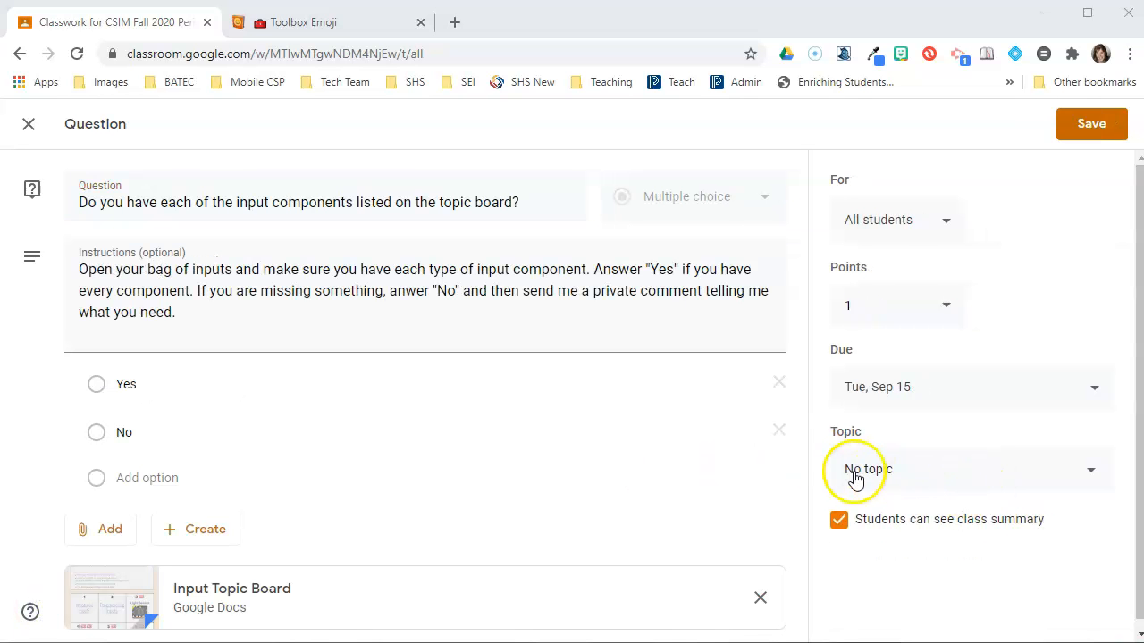
# - Assign the question about the input components to a newly created topic named "Inputs" and save it
pyautogui.click(1091, 475)
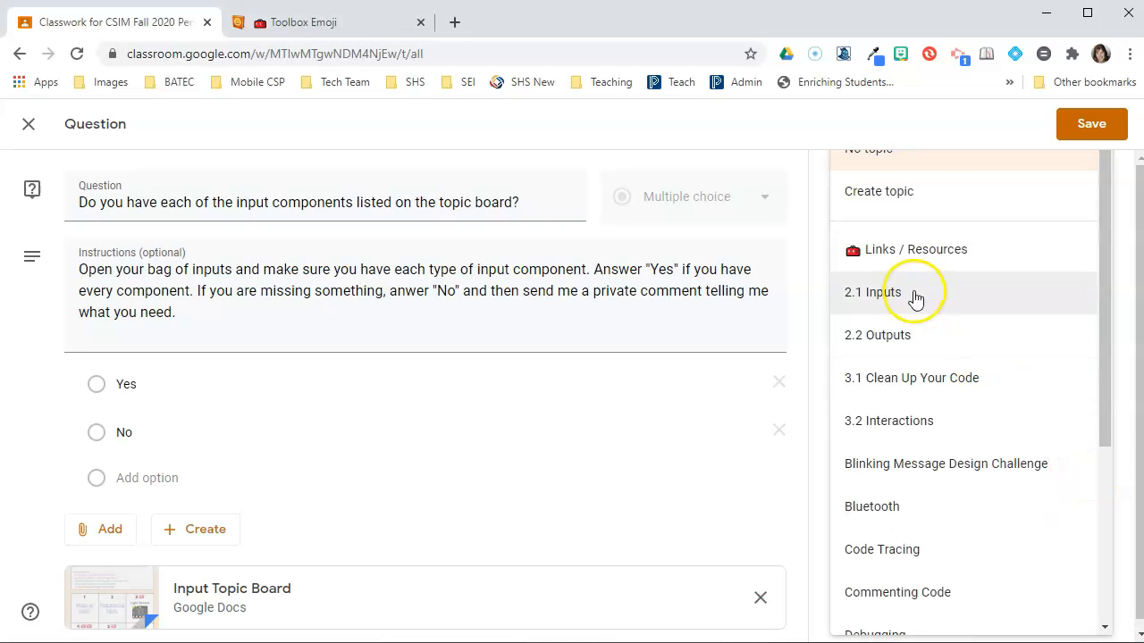
pyautogui.click(871, 197)
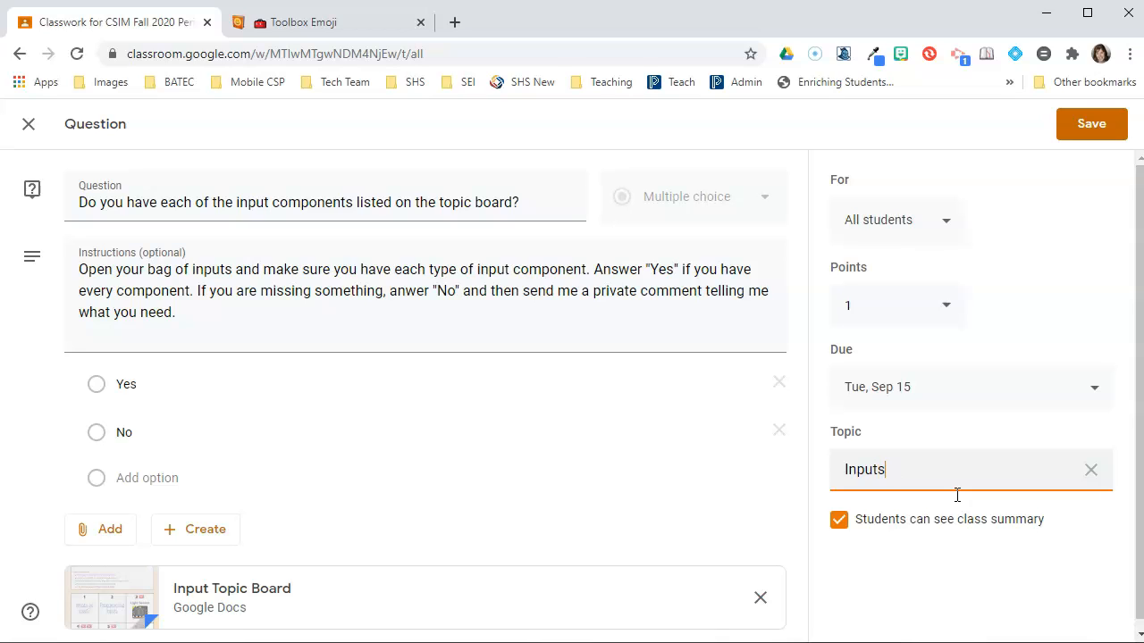
pyautogui.click(1090, 125)
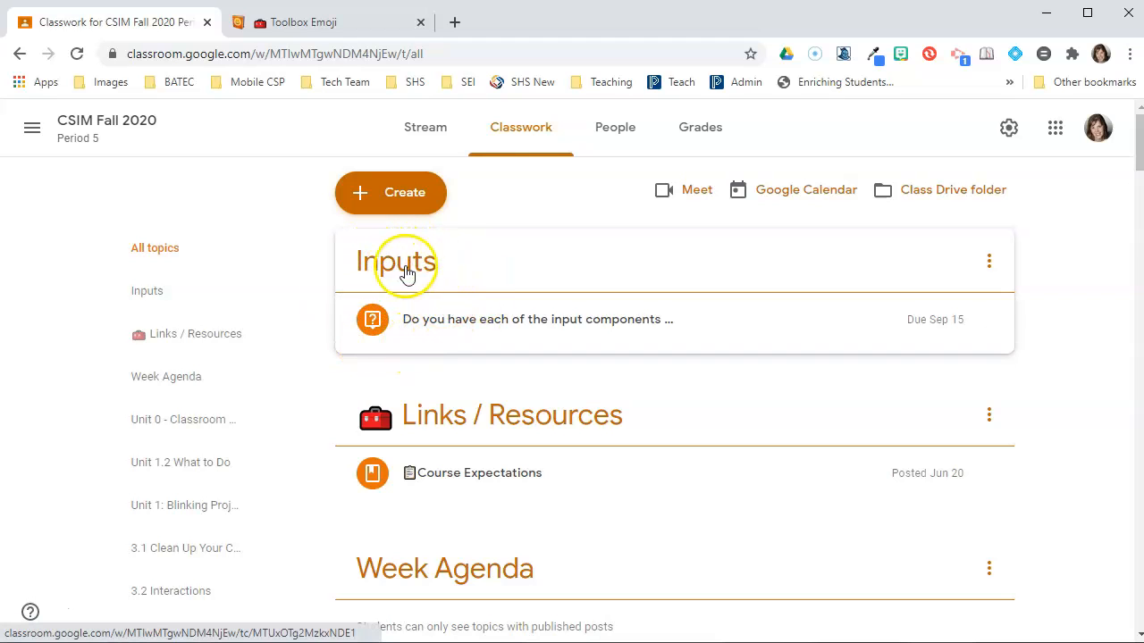
# - Move the Inputs topic down past Links / Resources and Week Agenda, placing it below Unit 0 - Classroom Culture
pyautogui.click(477, 261)
pyautogui.moveTo(478, 299); pyautogui.dragTo(497, 473)
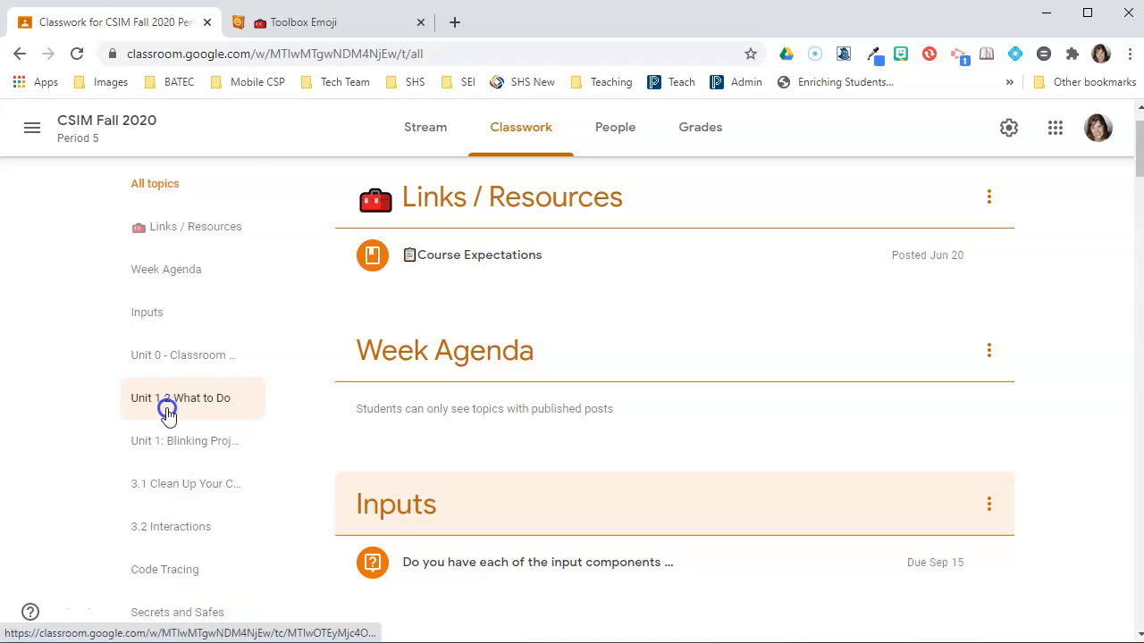
pyautogui.moveTo(409, 530); pyautogui.dragTo(439, 560)
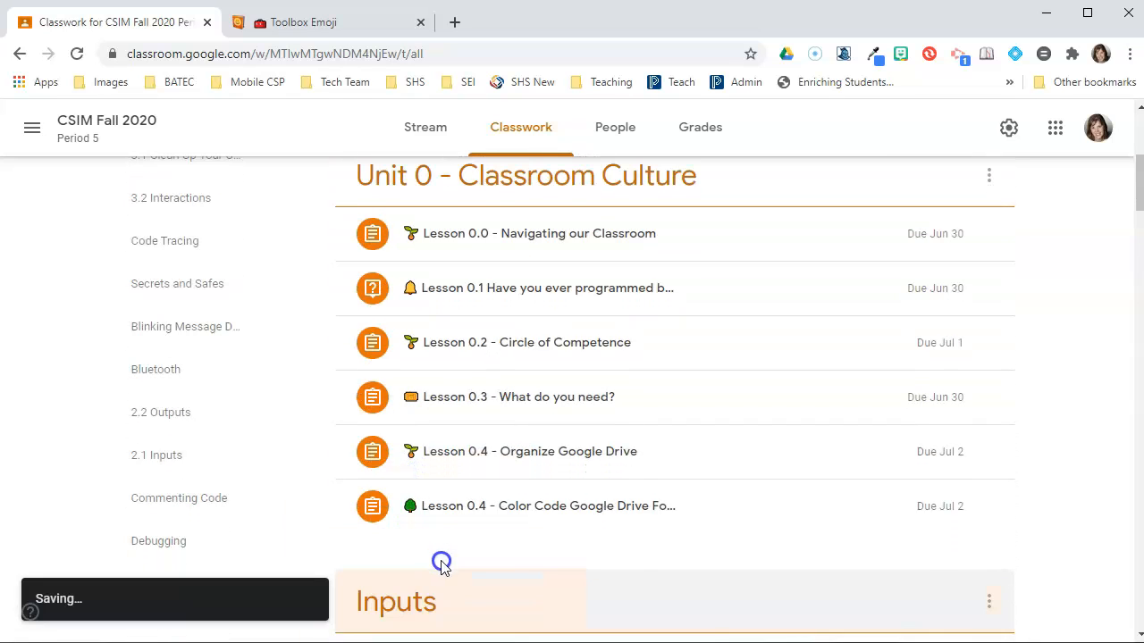
# - Move the Inputs topic down one place, below Unit 1.2 What to Do
pyautogui.click(986, 602)
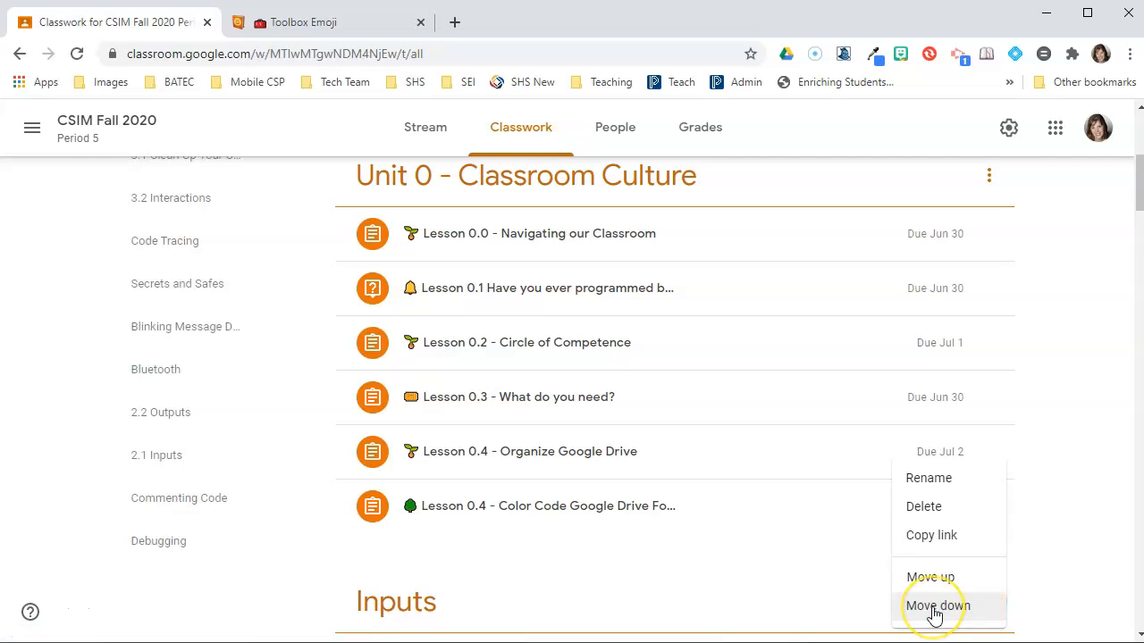
pyautogui.click(934, 608)
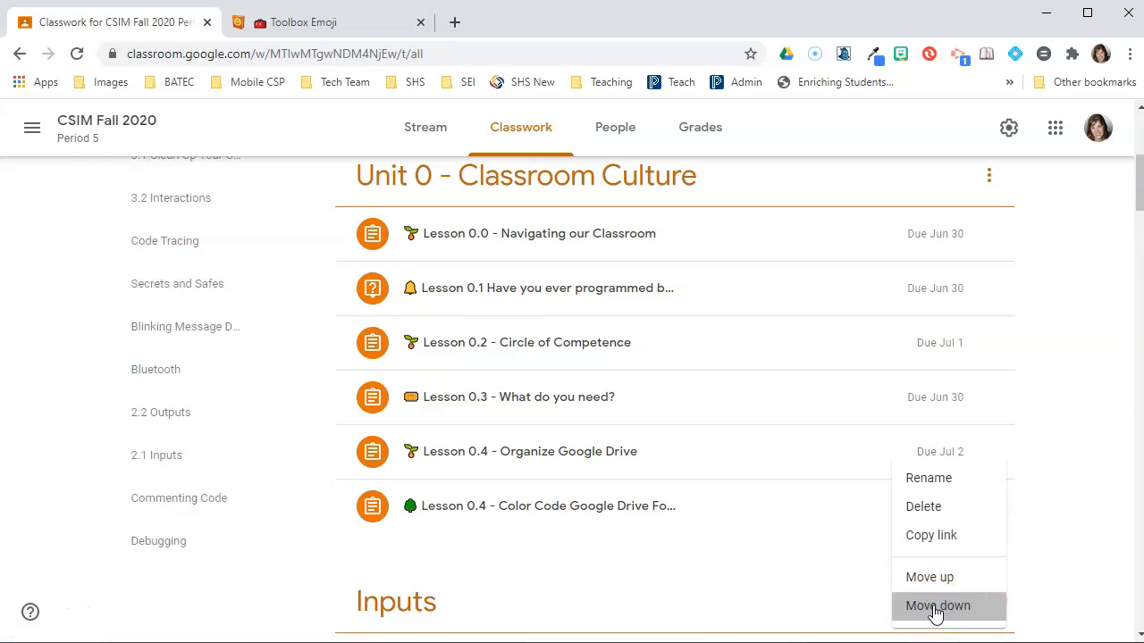
pyautogui.click(936, 607)
# - Move the Inputs topic down one more place, below Unit 1: Blinking Project
pyautogui.scroll(-6, 942, 486)
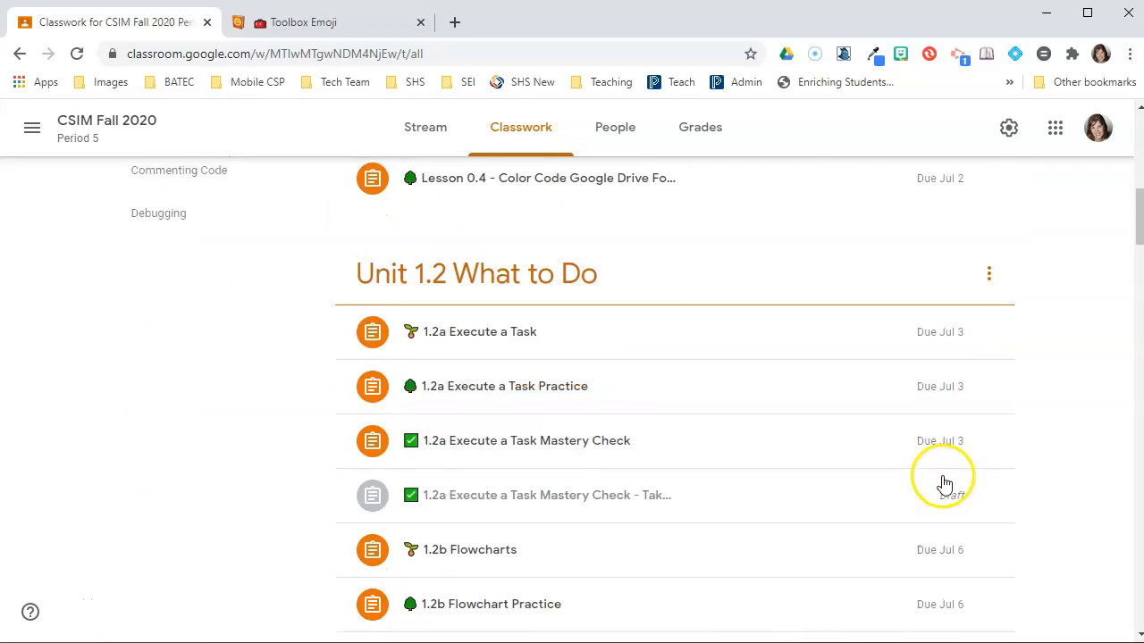
pyautogui.scroll(-3, 942, 485)
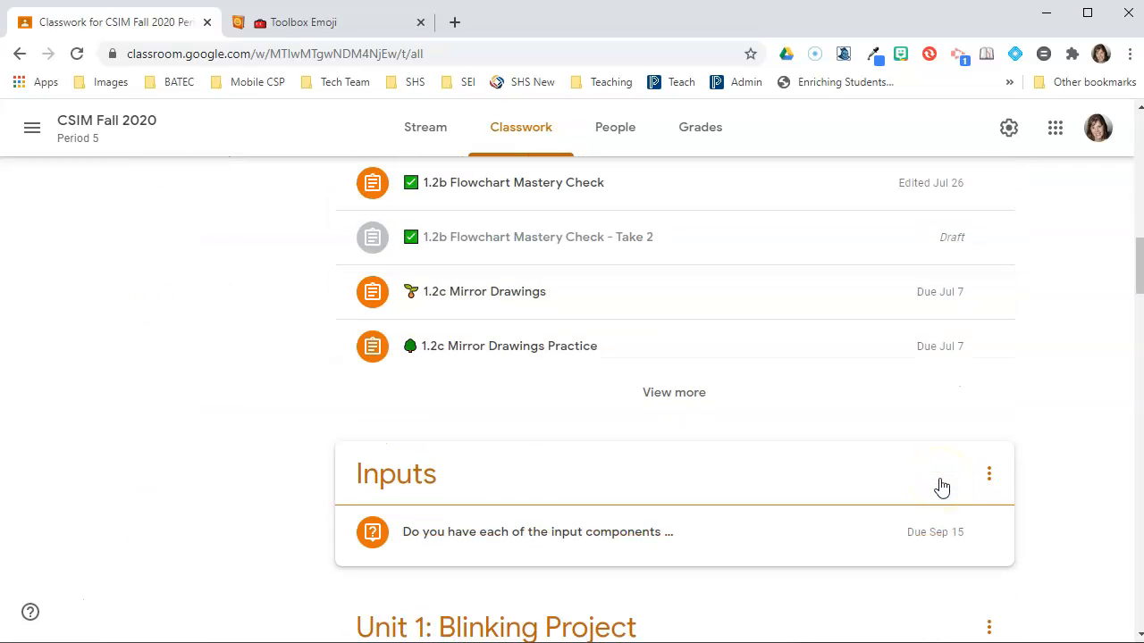
pyautogui.click(988, 480)
pyautogui.click(962, 612)
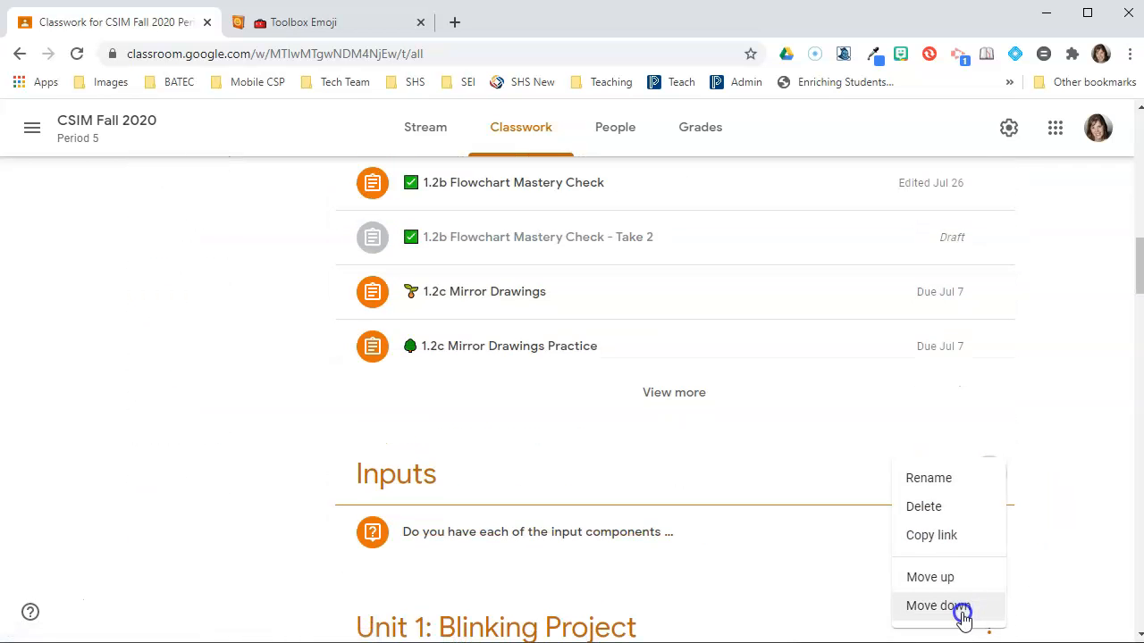
pyautogui.click(755, 459)
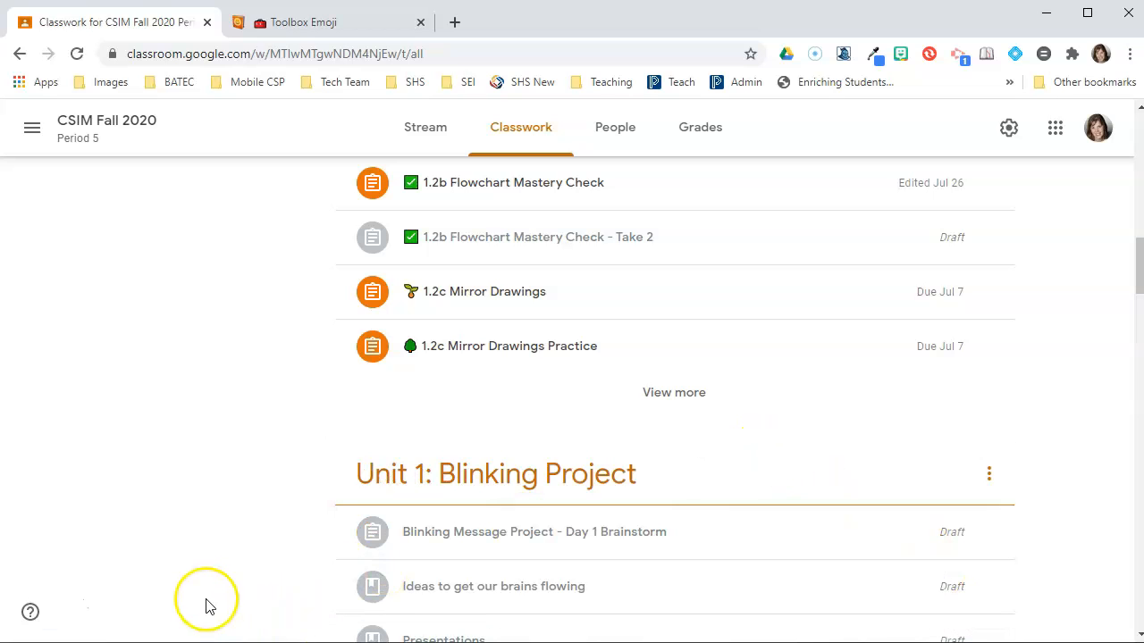
pyautogui.scroll(15, 210, 563)
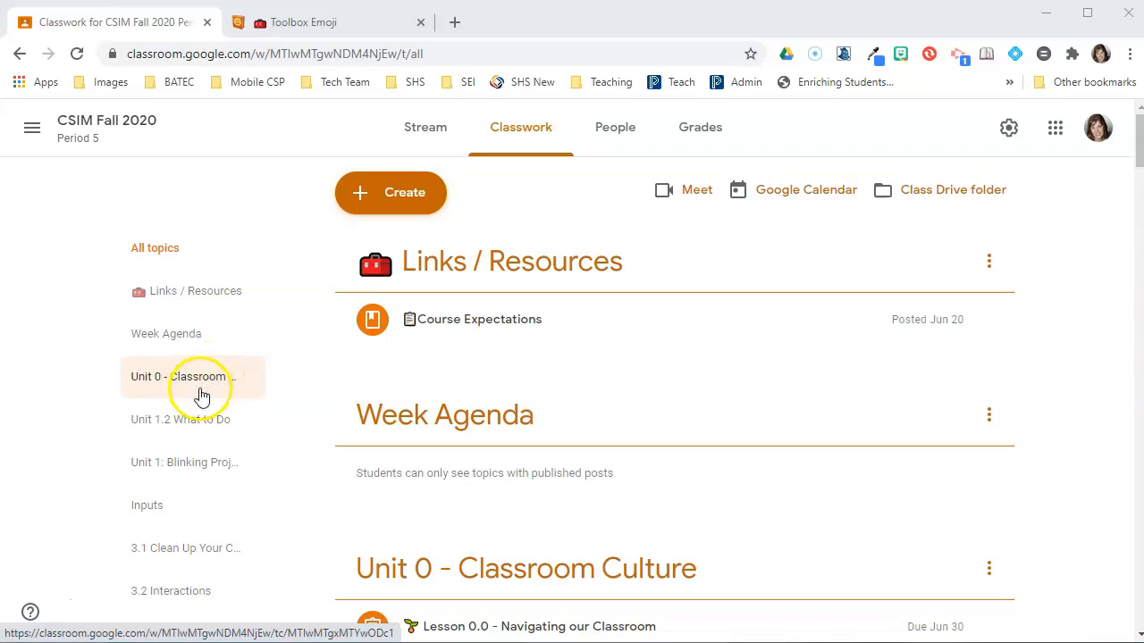
# - Filter the teacher's Classwork page to the Unit 1.2 What to Do topic and look through its expanded assignments
pyautogui.click(165, 432)
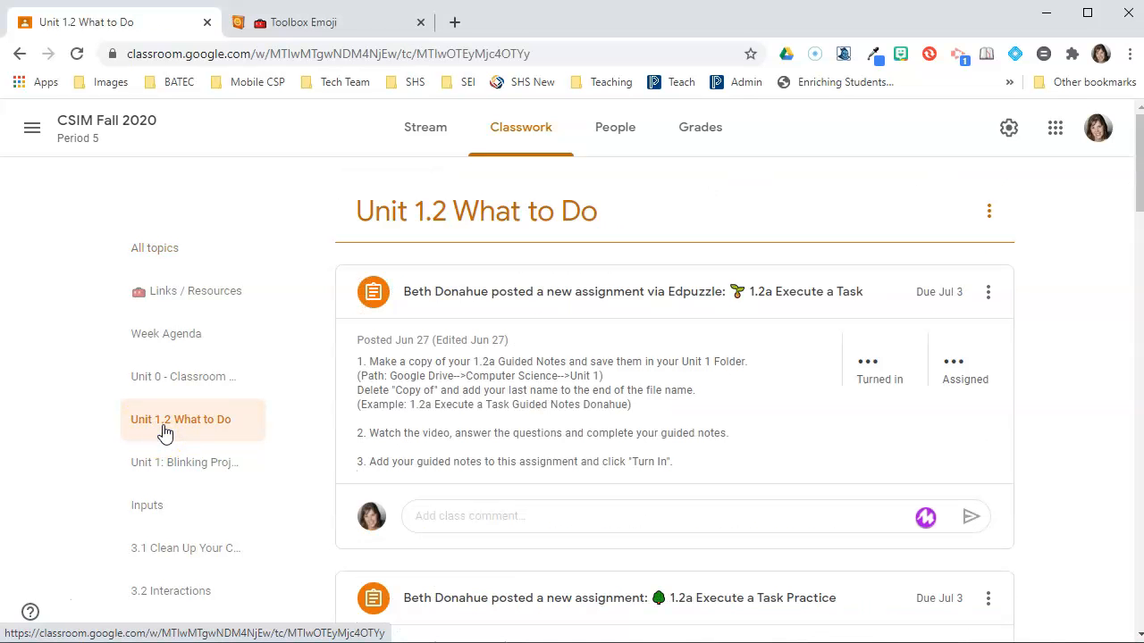
pyautogui.scroll(-10, 544, 542)
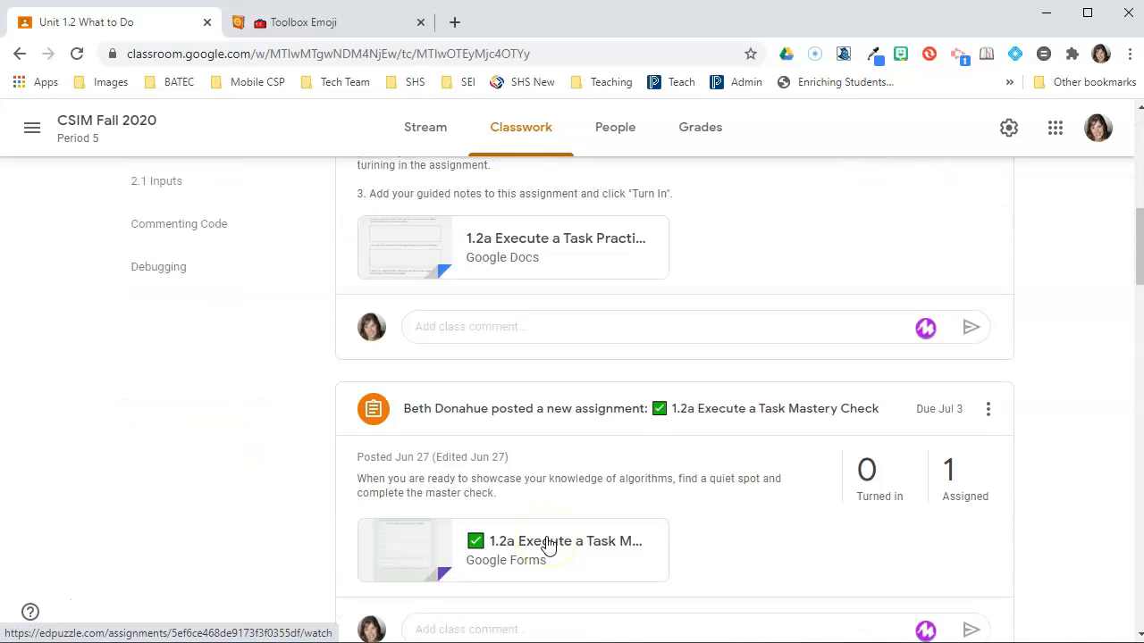
pyautogui.scroll(-20, 549, 544)
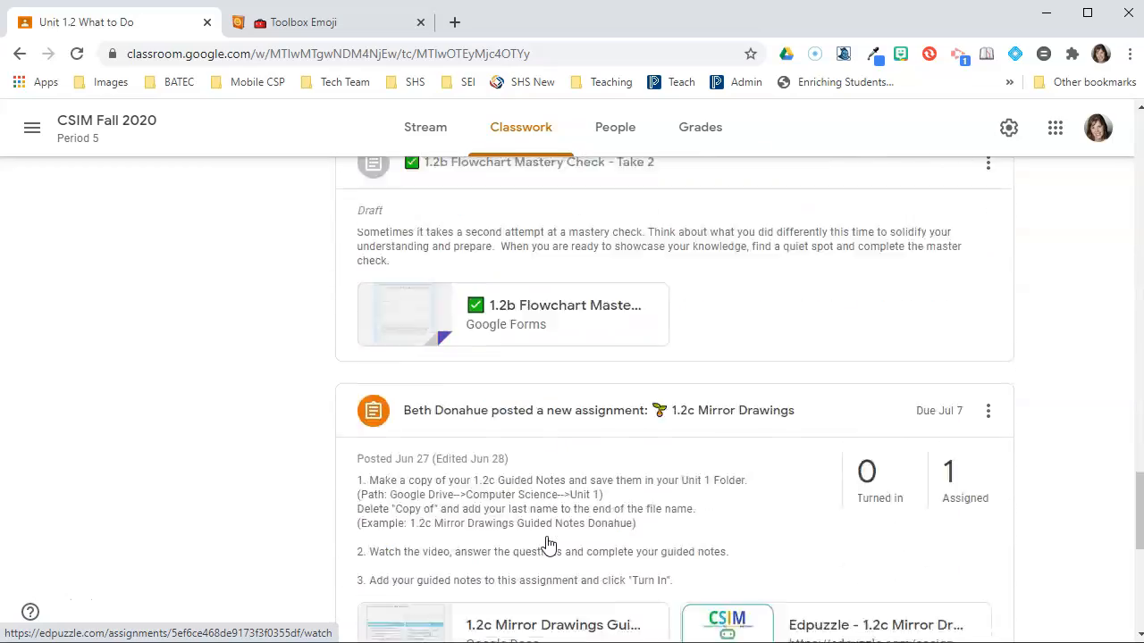
pyautogui.scroll(20, 548, 544)
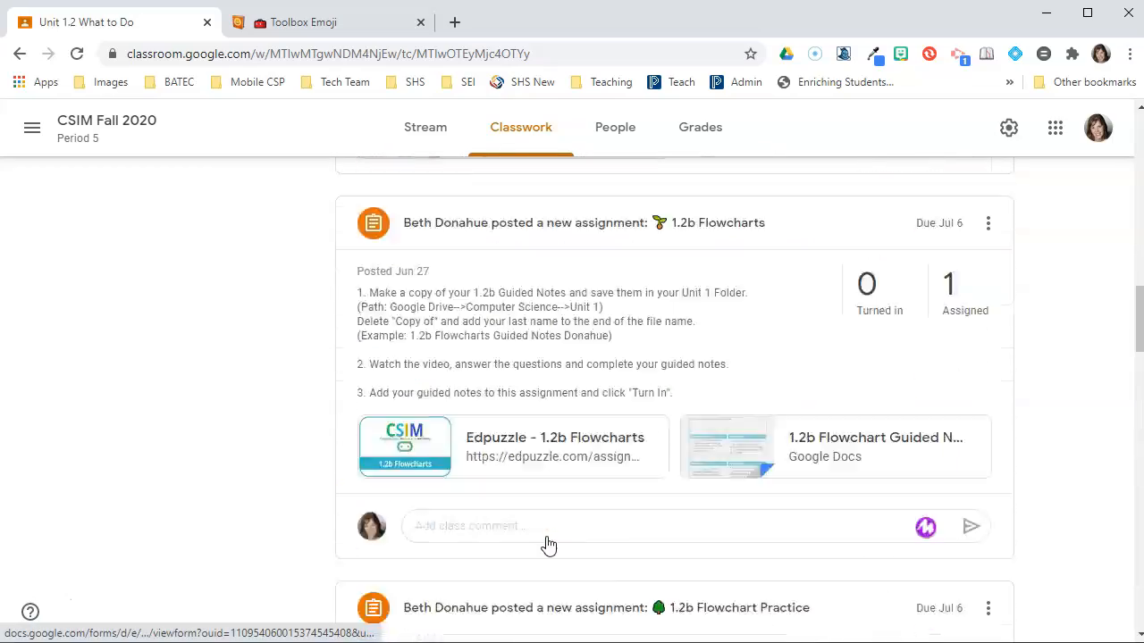
pyautogui.scroll(3, 549, 545)
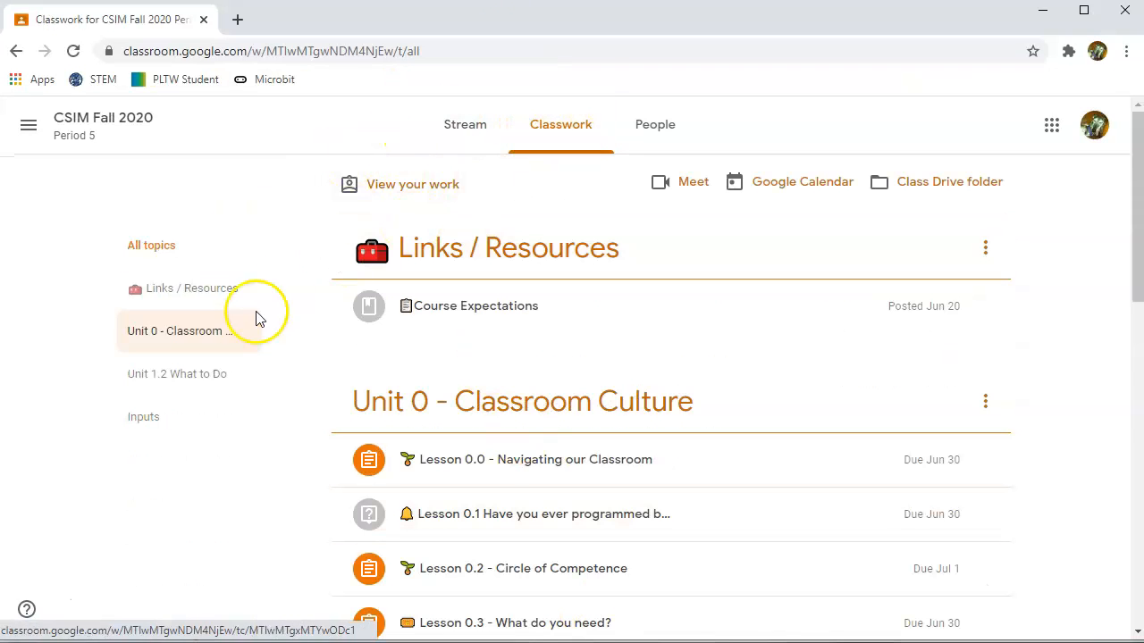
# - In the student's view of the class, show only the Unit 1.2 What to Do topic and review its assignments
pyautogui.click(155, 380)
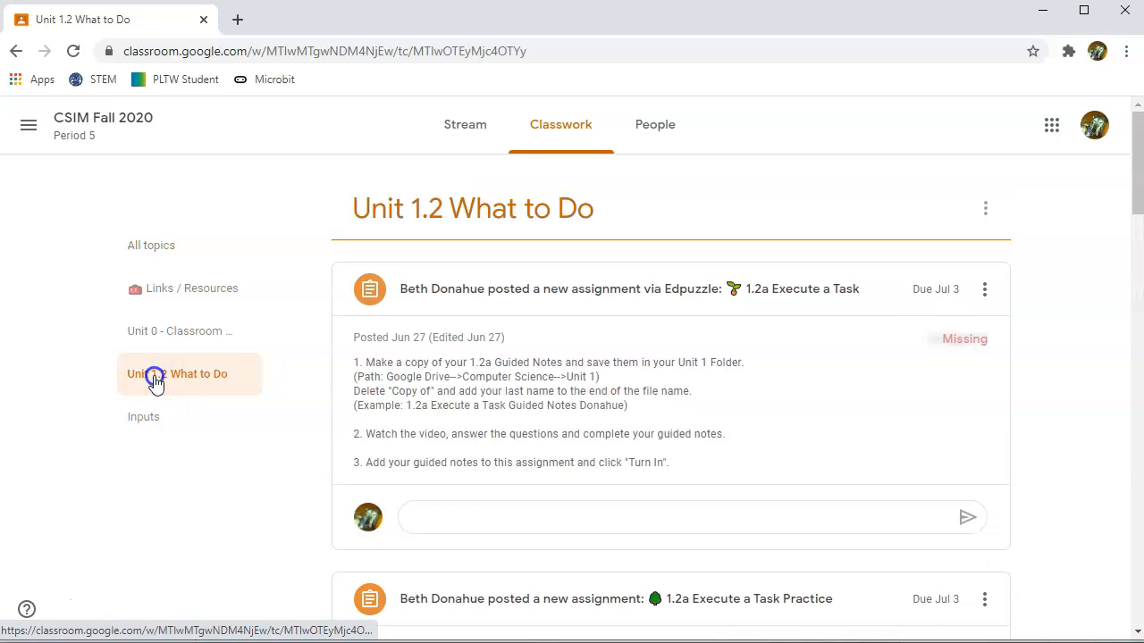
pyautogui.scroll(-10, 739, 411)
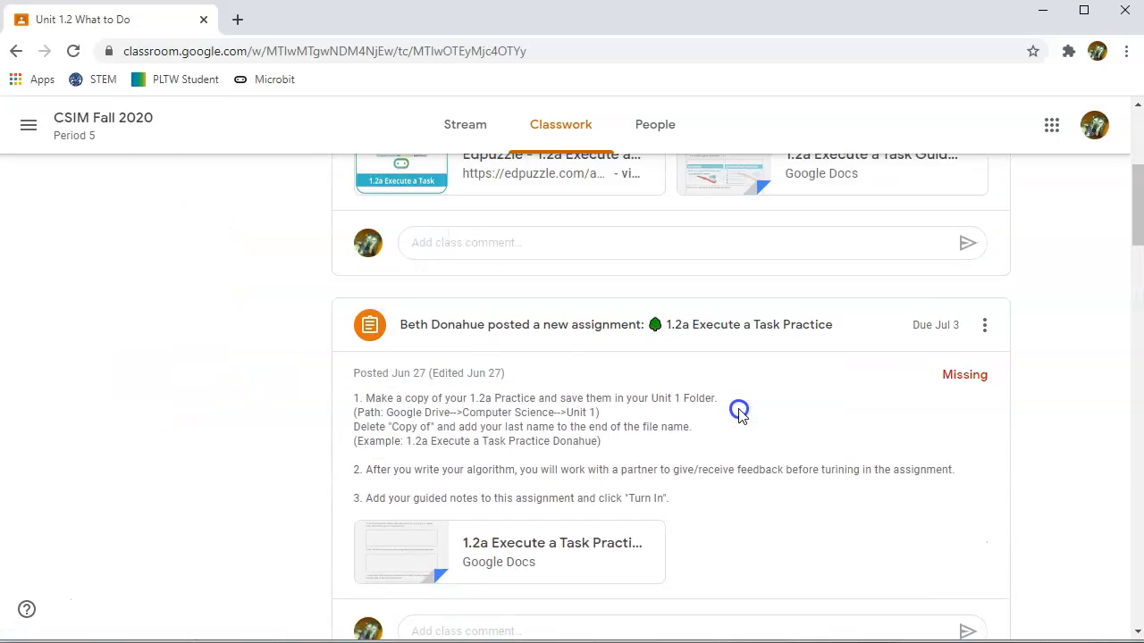
pyautogui.scroll(-15, 738, 411)
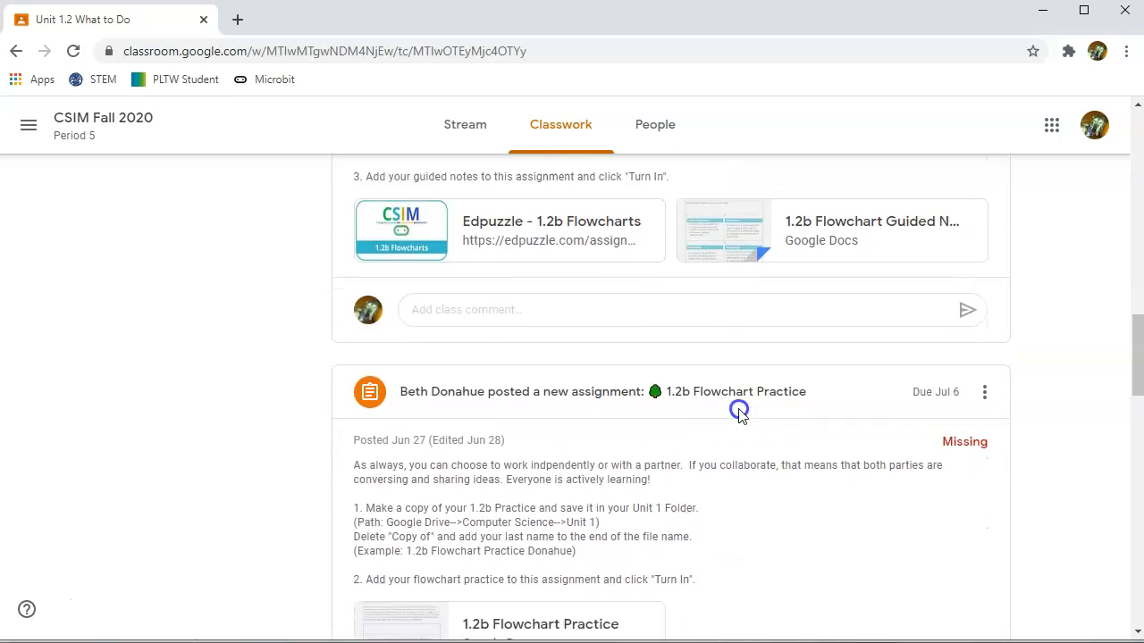
pyautogui.scroll(20, 738, 411)
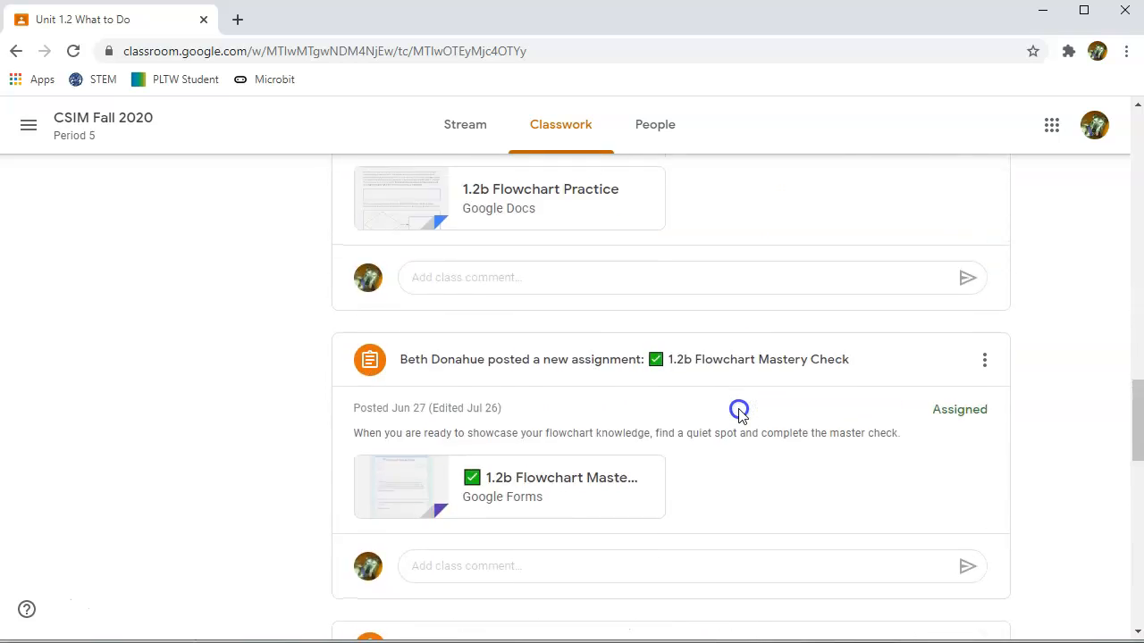
# - Return the student's Classwork page to all topics and look over the complete list of units and assignments
pyautogui.click(116, 229)
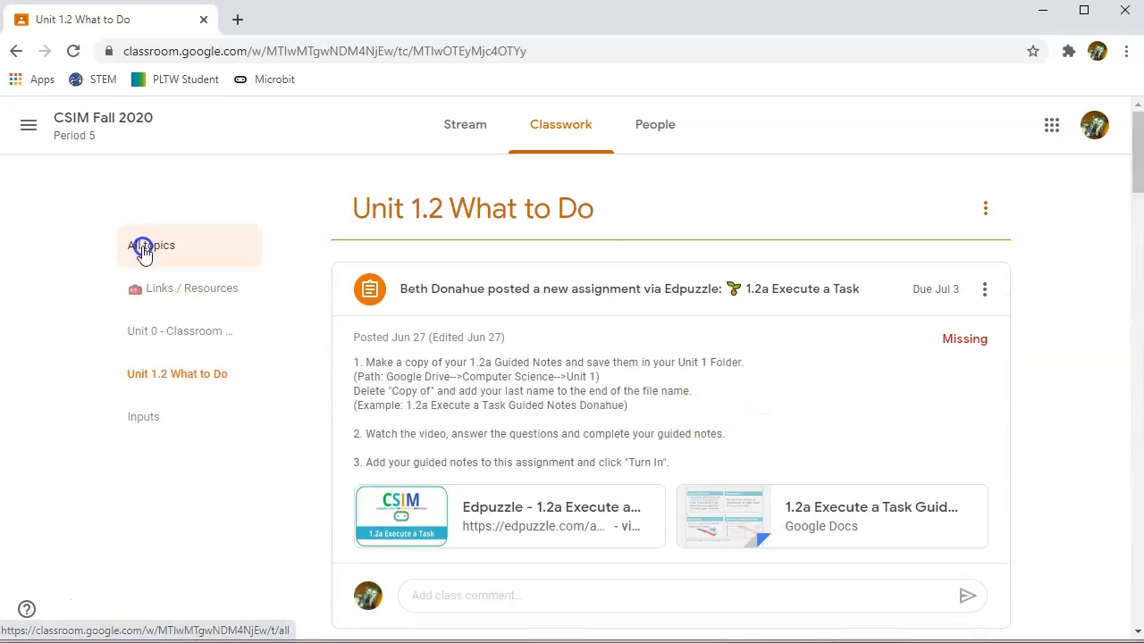
pyautogui.scroll(-3, 670, 451)
pyautogui.scroll(-7, 672, 458)
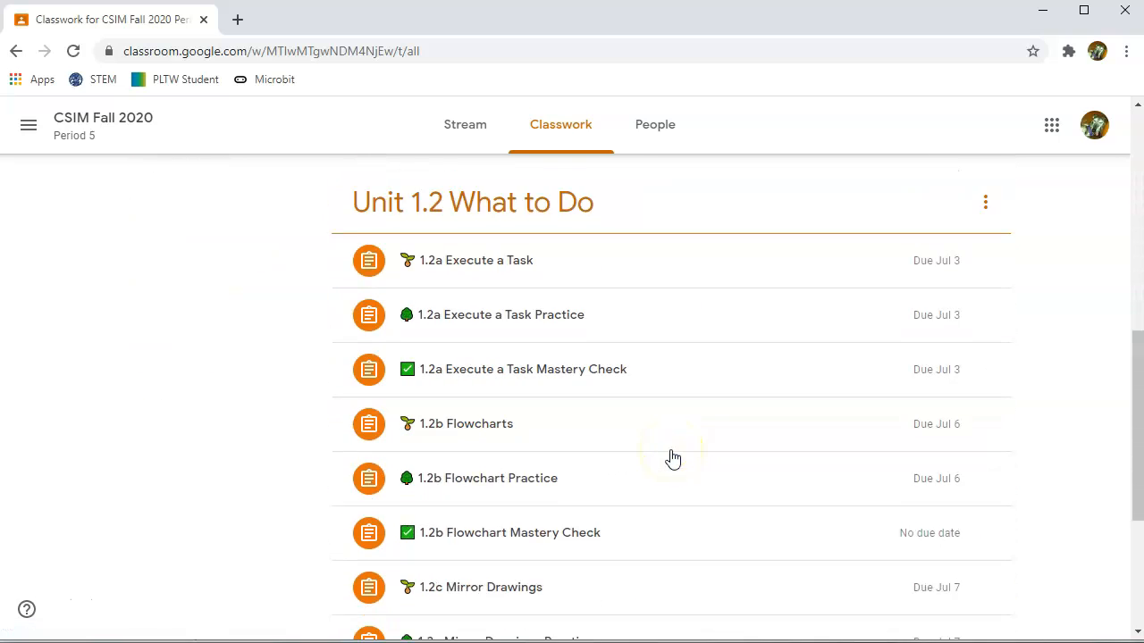
pyautogui.scroll(10, 673, 457)
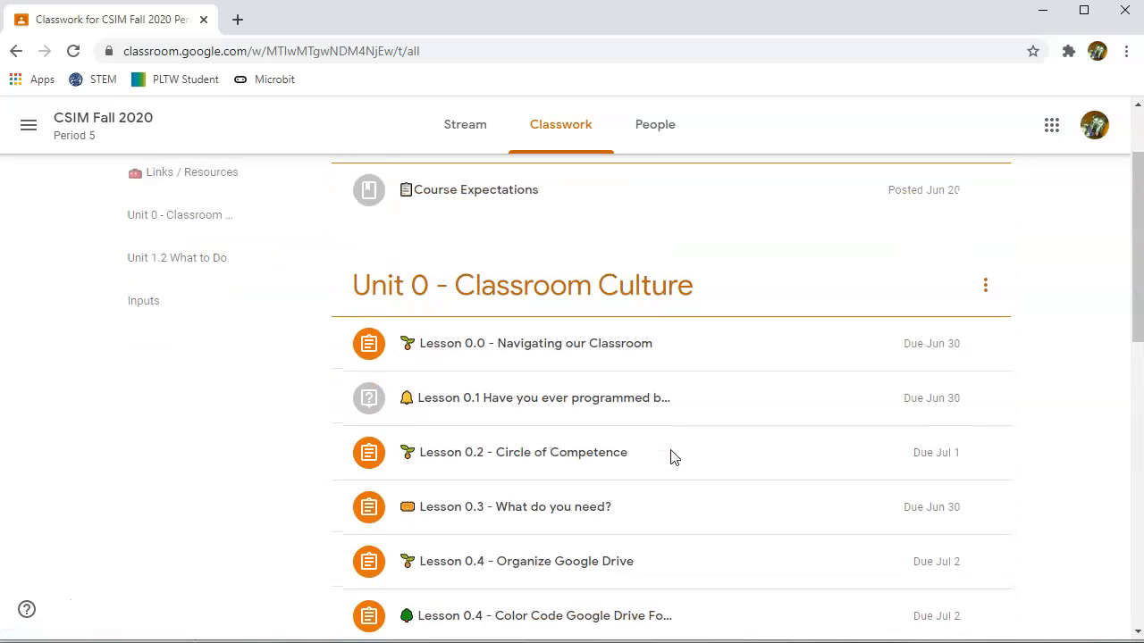